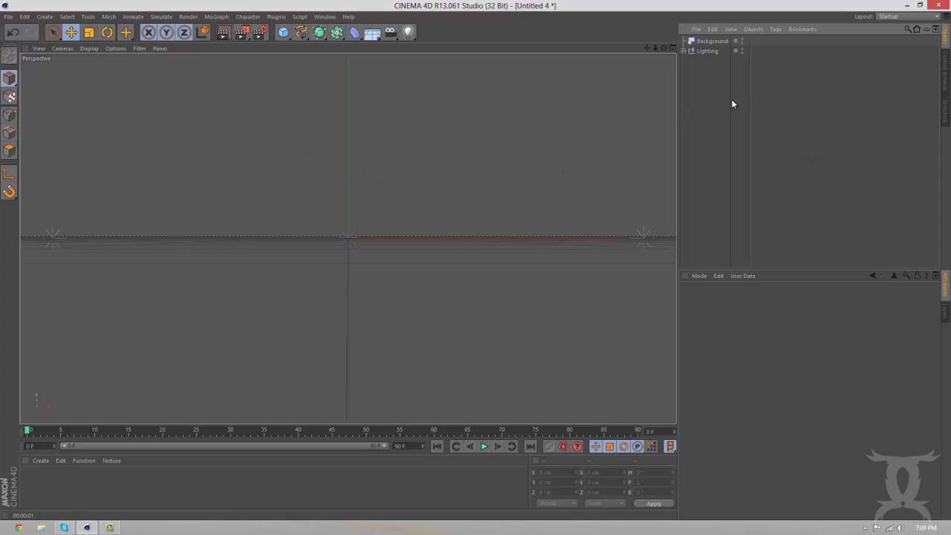
Open the primitives flyout palette from the Cube toolbar icon.
left_click(284, 33)
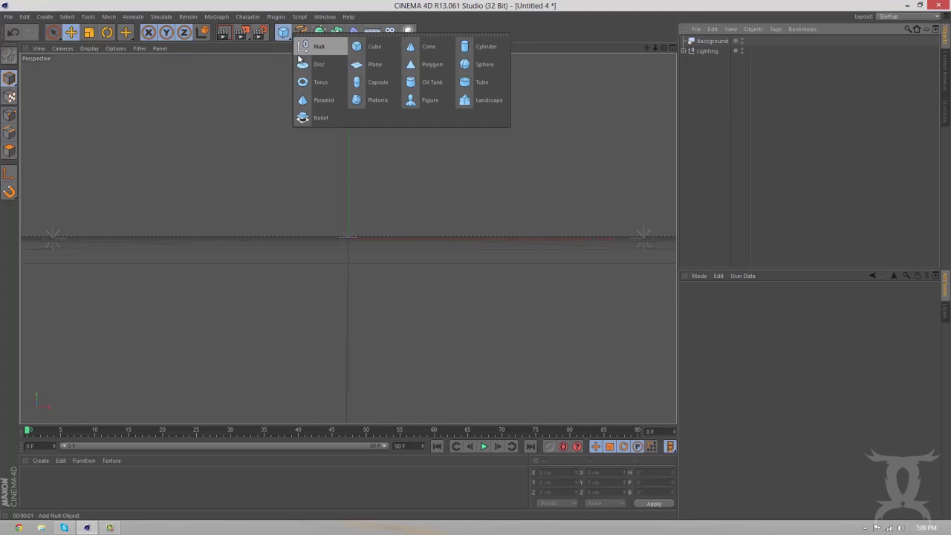
Add a Platonic solid and parent it under a new Null.
left_click(378, 99)
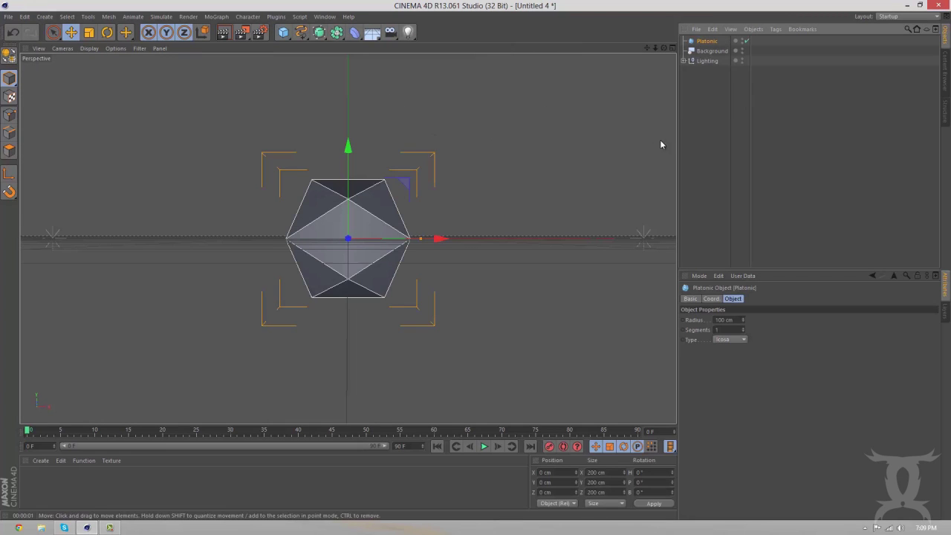
left_click(703, 125)
left_click(705, 41)
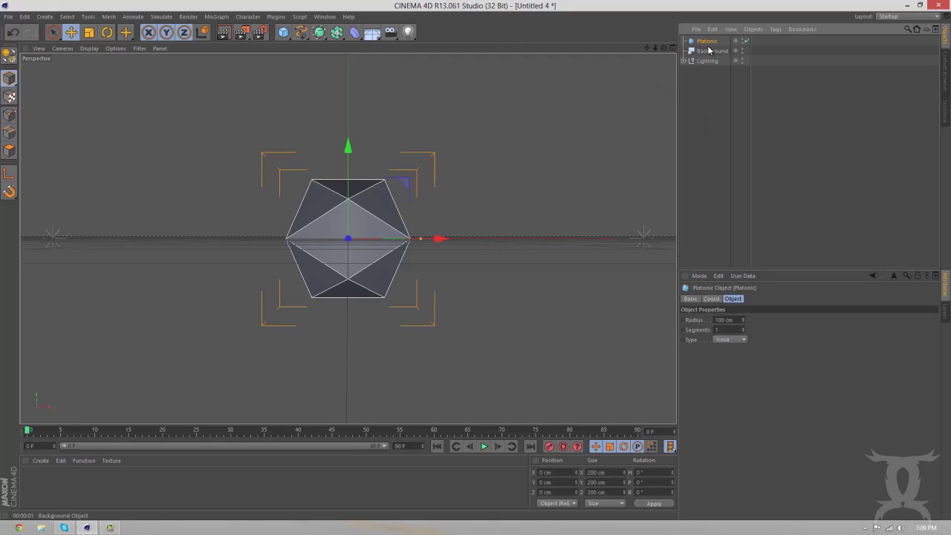
left_click(283, 32)
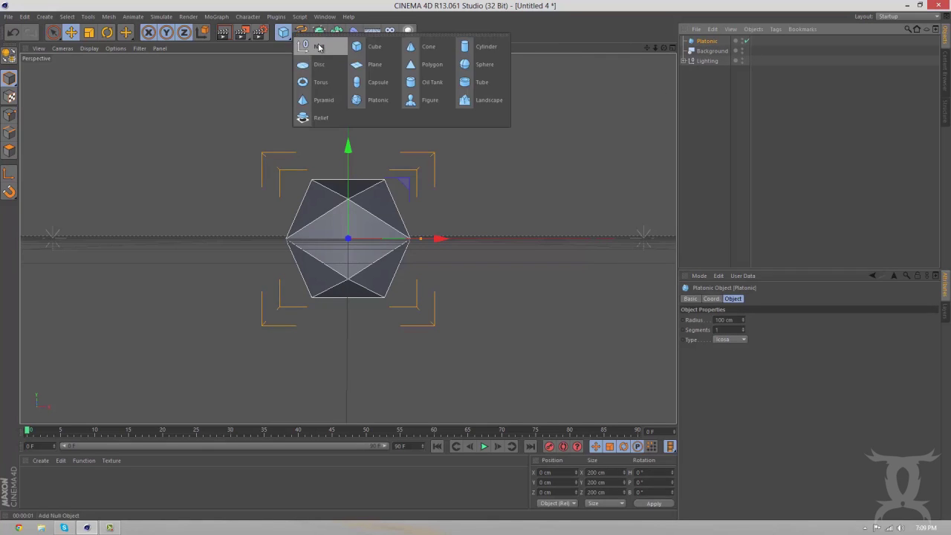
left_click(319, 46)
left_click_drag(707, 52, 699, 42)
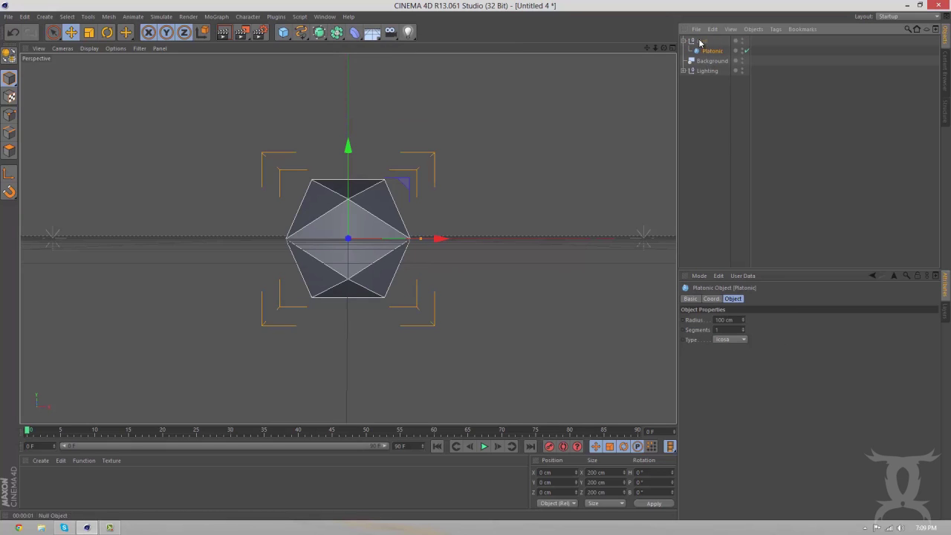
Add a Displacer deformer inside the Null, above the Platonic.
left_click(355, 32)
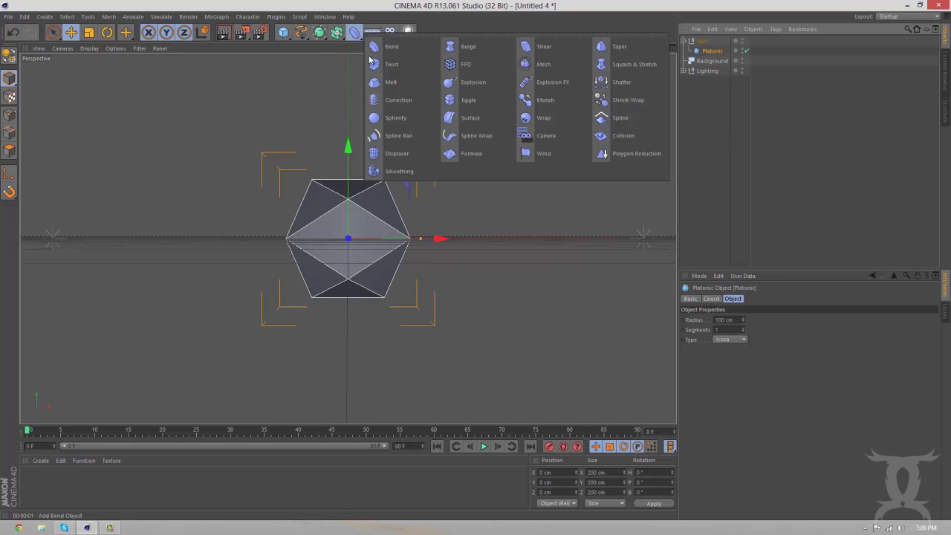
left_click(399, 153)
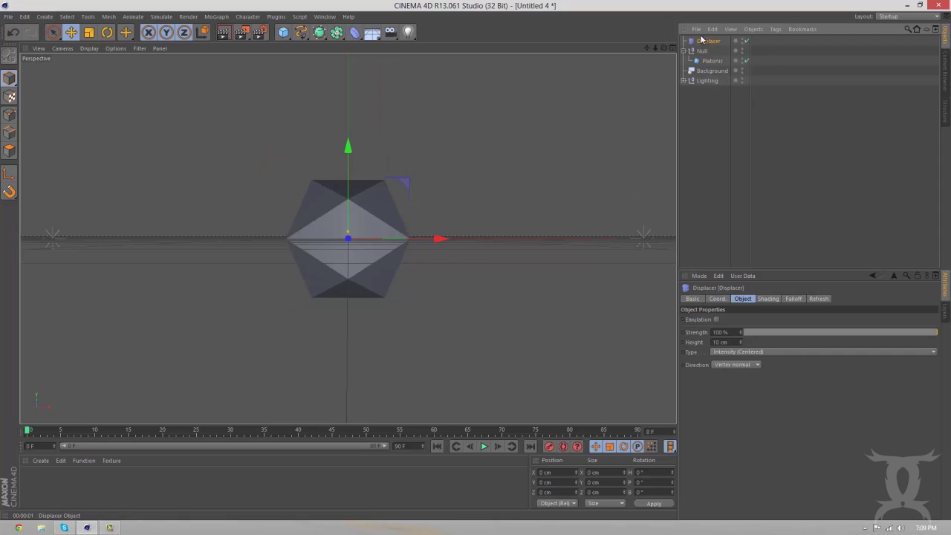
mouse_move(701, 39)
left_mouse_down()
mouse_move(714, 60)
mouse_move(703, 50)
left_mouse_up()
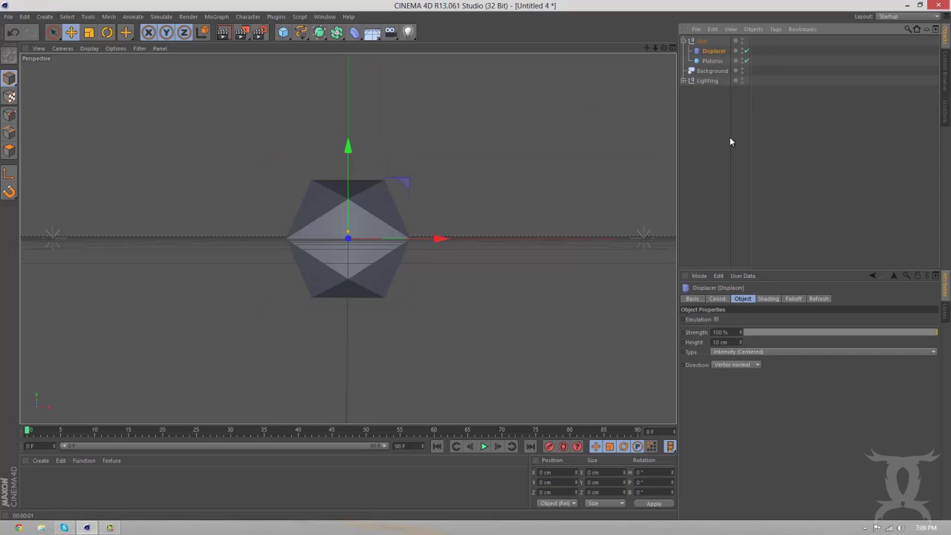
Set the Displacer's custom shader to Noise.
left_click(770, 300)
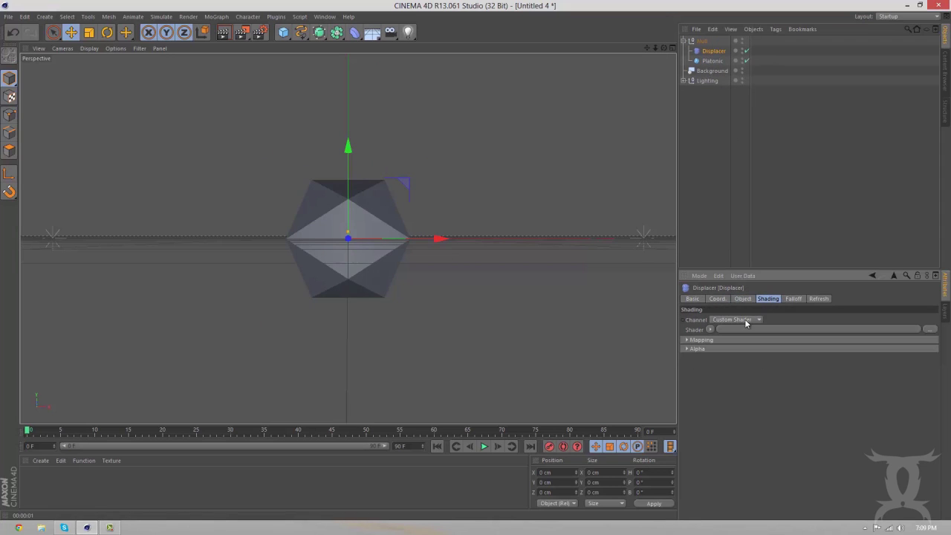
left_click(743, 320)
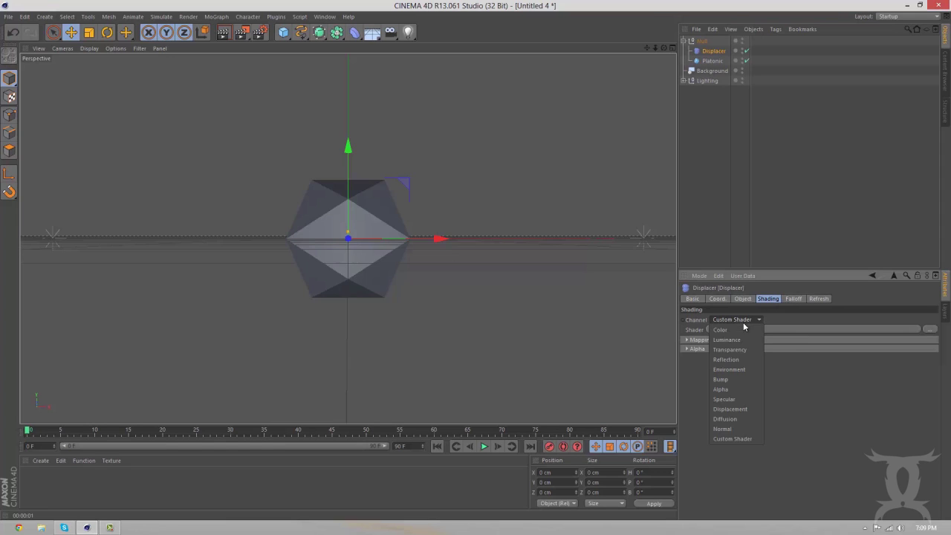
left_click(743, 322)
left_click(711, 330)
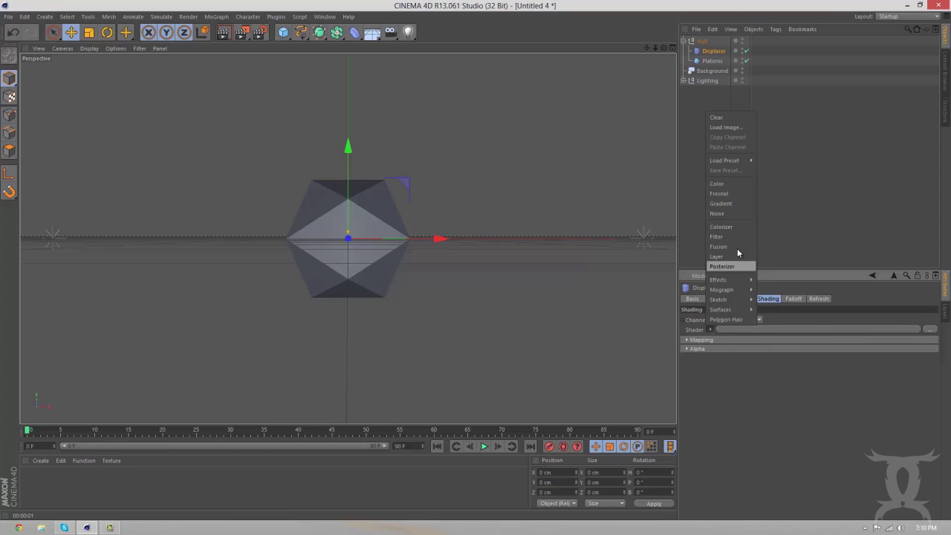
left_click(719, 213)
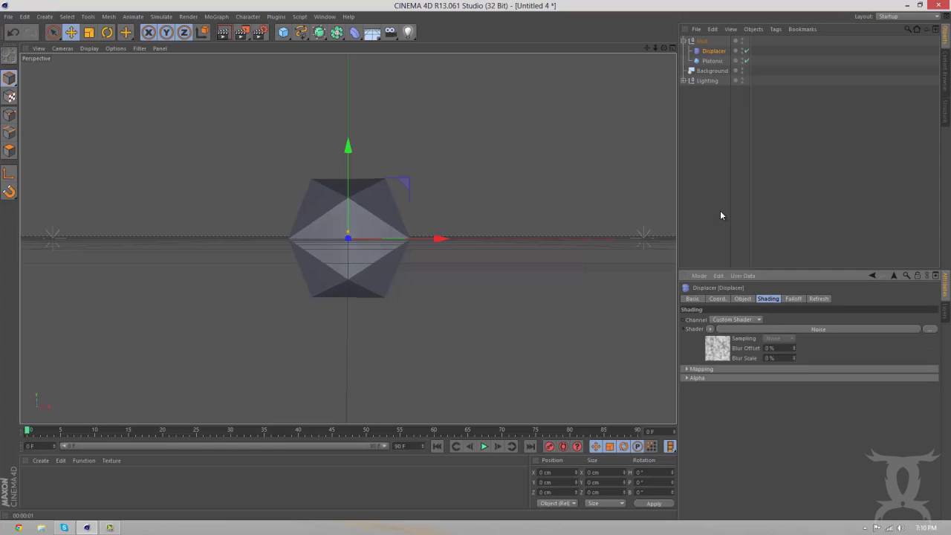
Raise the Displacer's height to 800 cm, stretching the solid.
left_click(743, 299)
left_click_drag(741, 344, 740, 346)
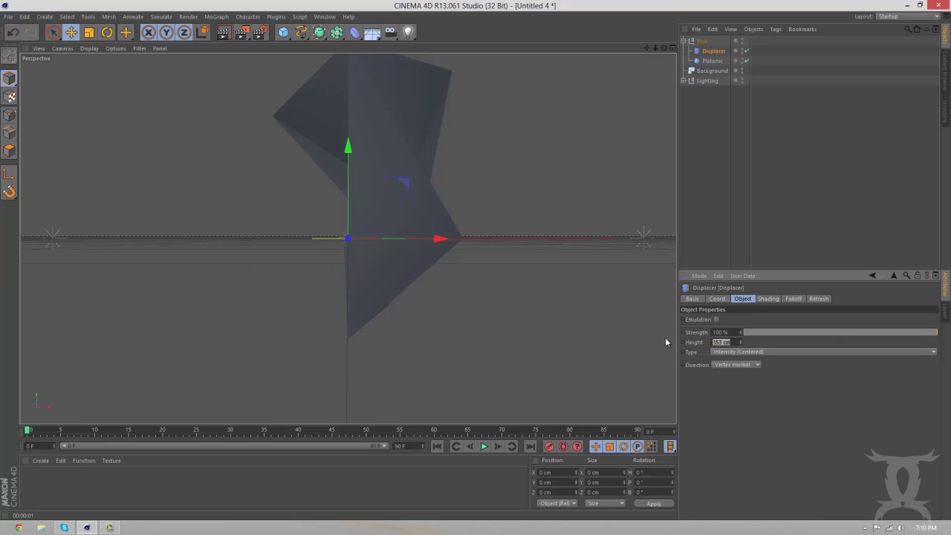
type("800")
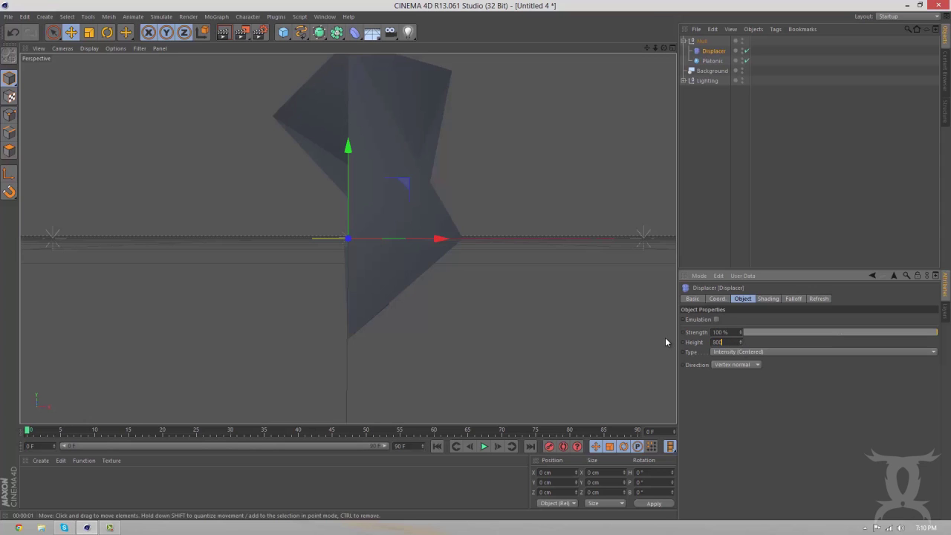
key("Return")
left_click(768, 299)
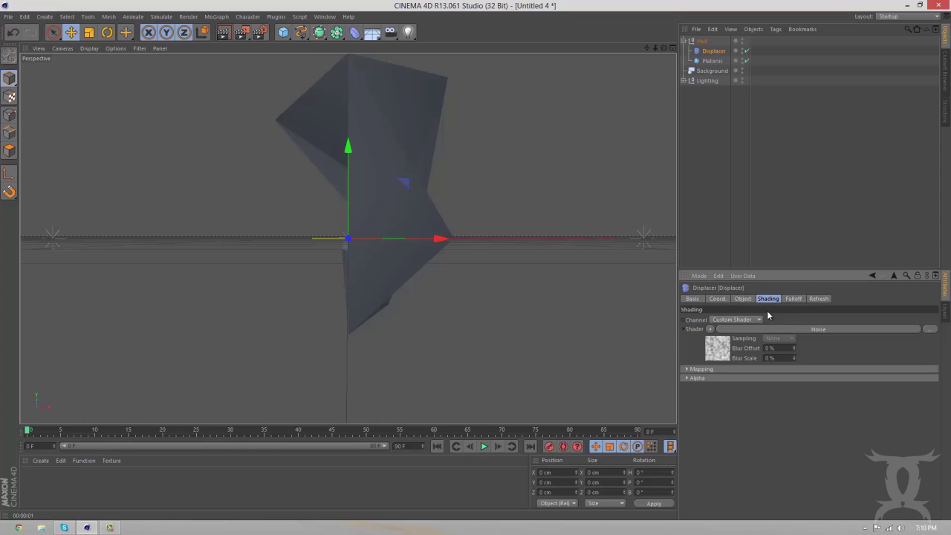
Try Noise types from Box Noise through Fire and settle on Mod Noise.
left_click(748, 329)
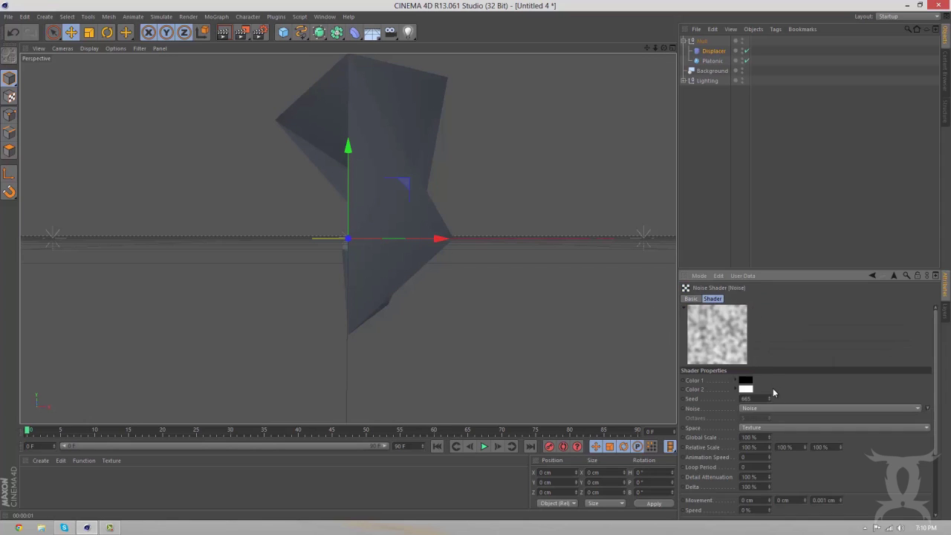
left_click(777, 409)
left_click(768, 94)
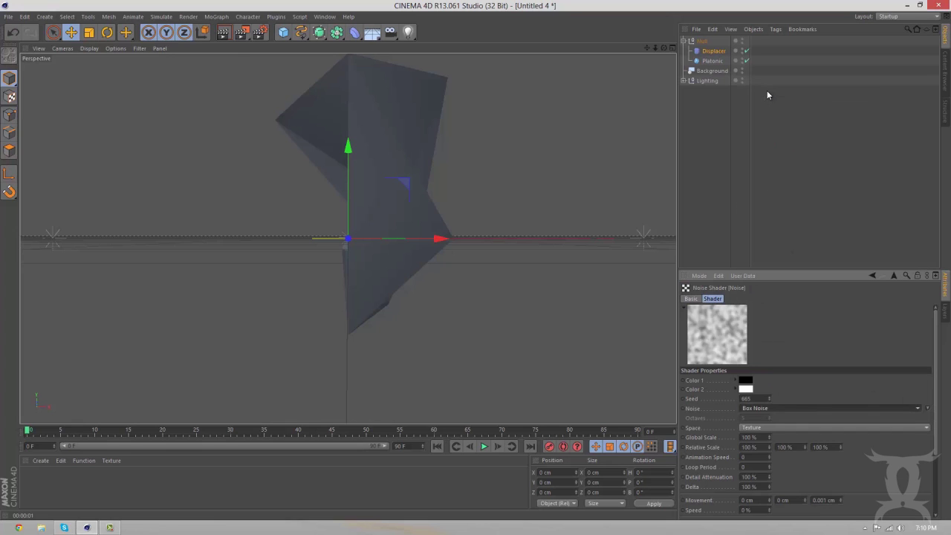
key("Down")
key("Down")
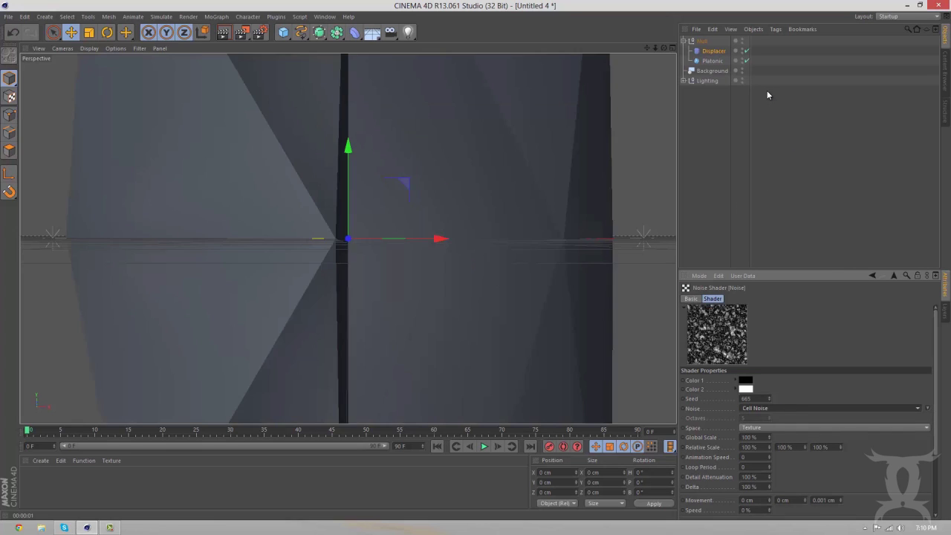
key("Down")
key("Down")
key("Down")
key("Down")
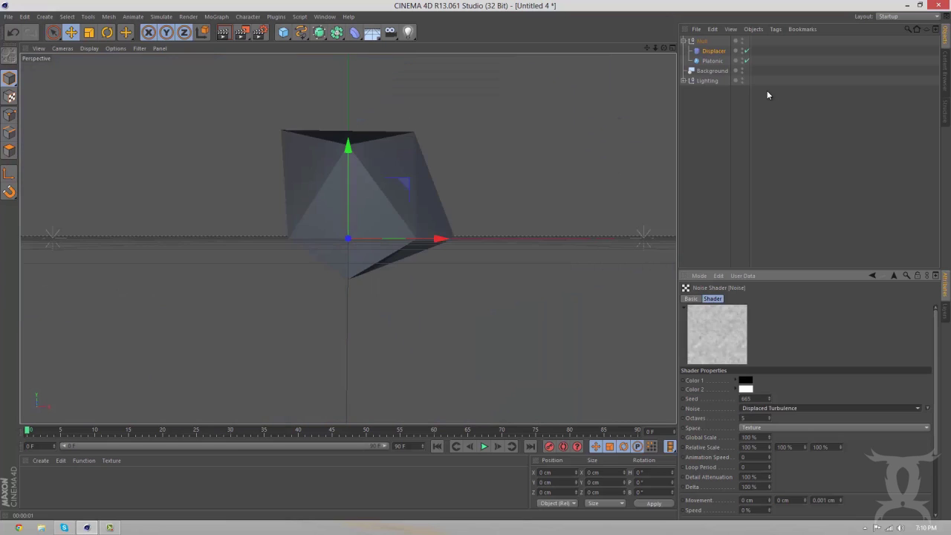
key("Down")
key("Down")
key("Down")
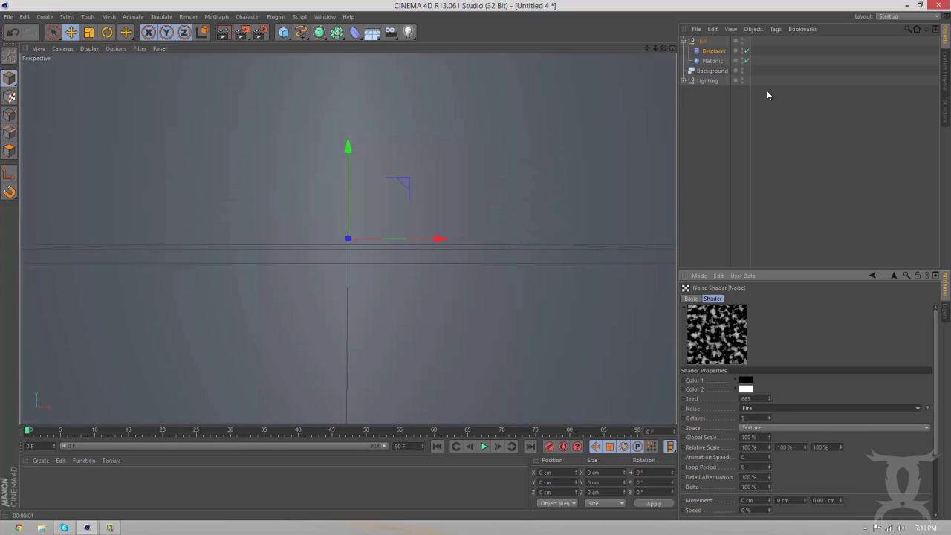
key("Down")
key("Down")
key("Down")
key("Down")
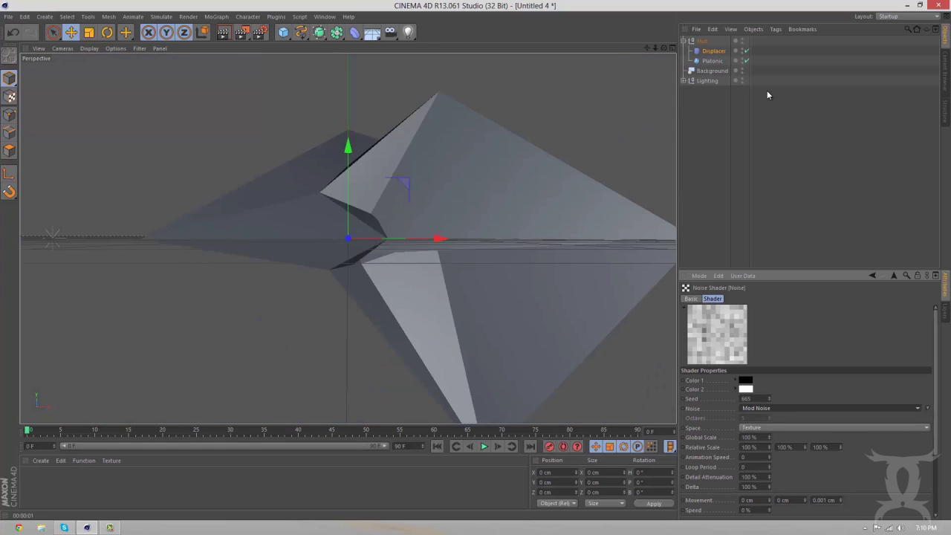
key("Down")
key("Down")
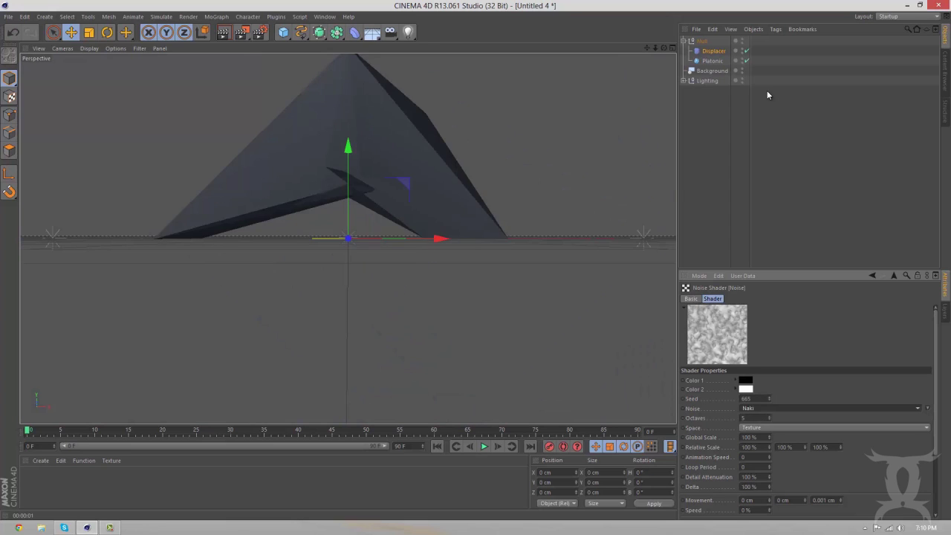
key("Up")
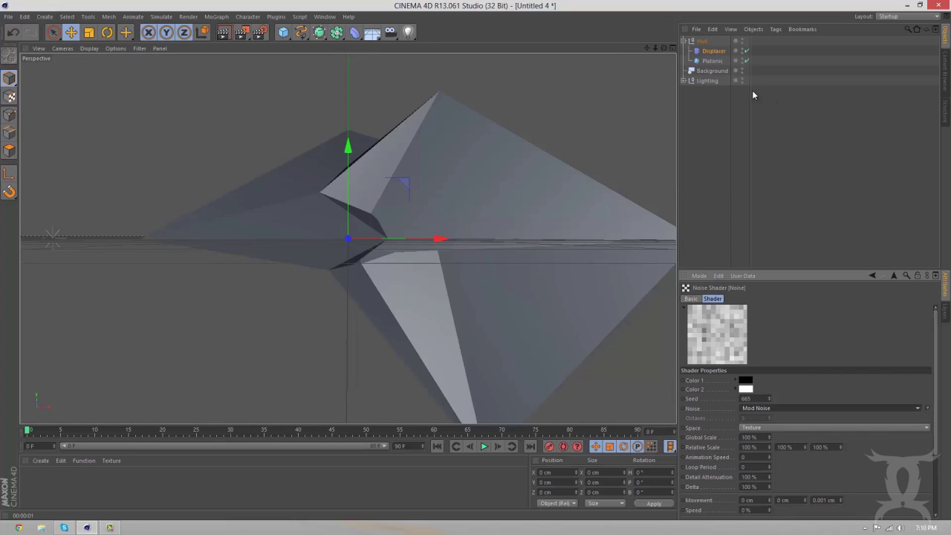
Change the Platonic's type from Icosa to Bucky.
left_click(712, 61)
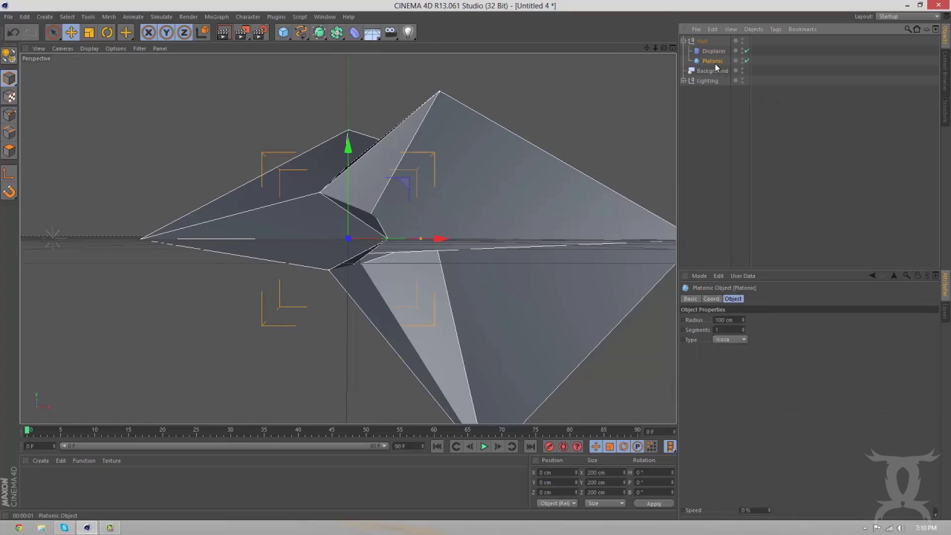
left_click(741, 341)
left_click(735, 351)
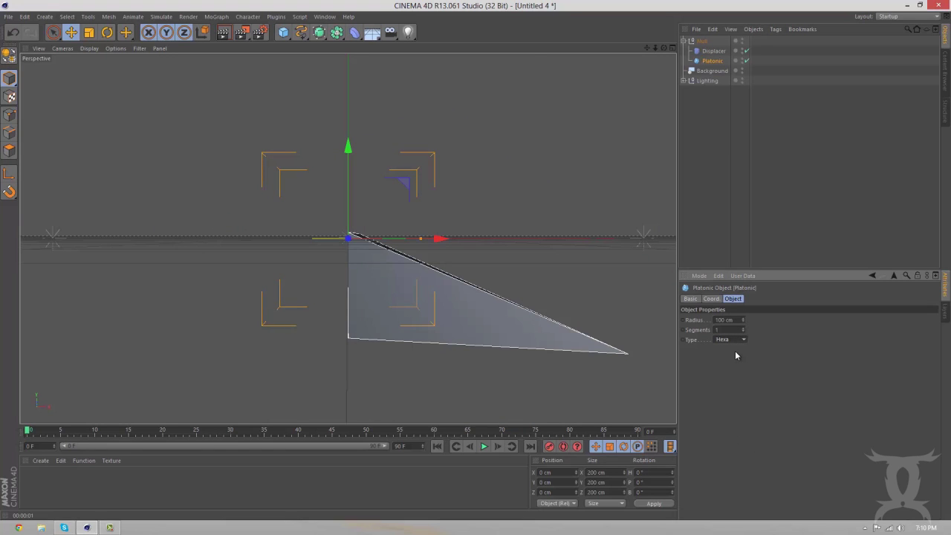
key("Down")
key("Down")
key("Down")
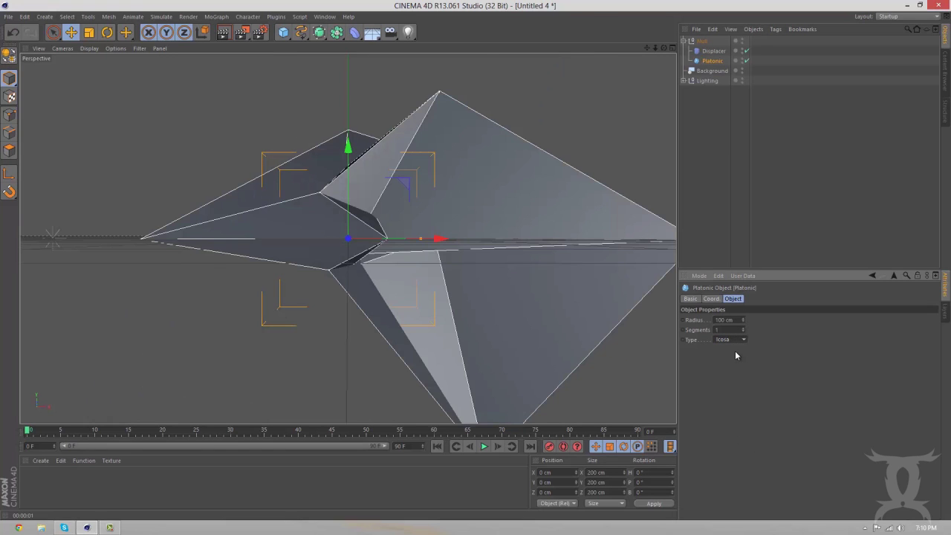
key("Down")
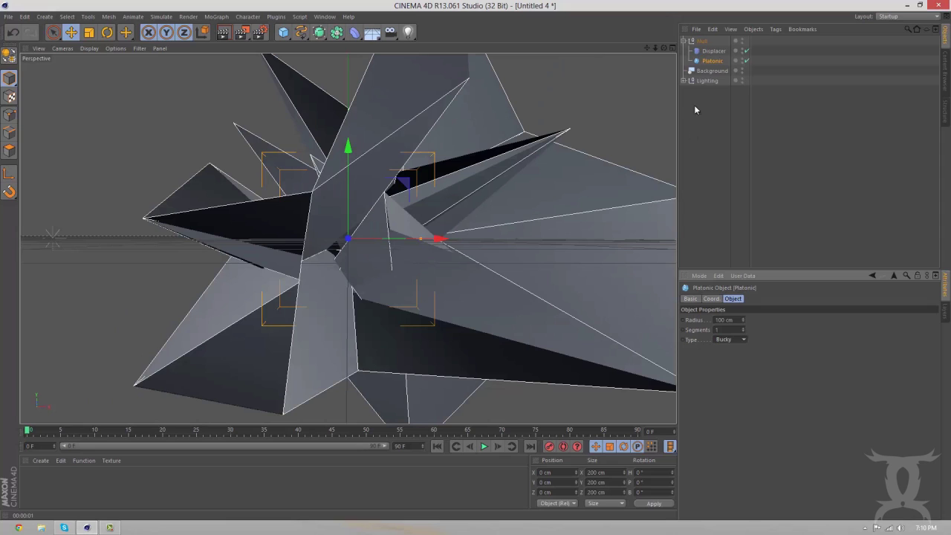
Lower the Displacer's height from 800 cm to 255 cm.
left_click(714, 51)
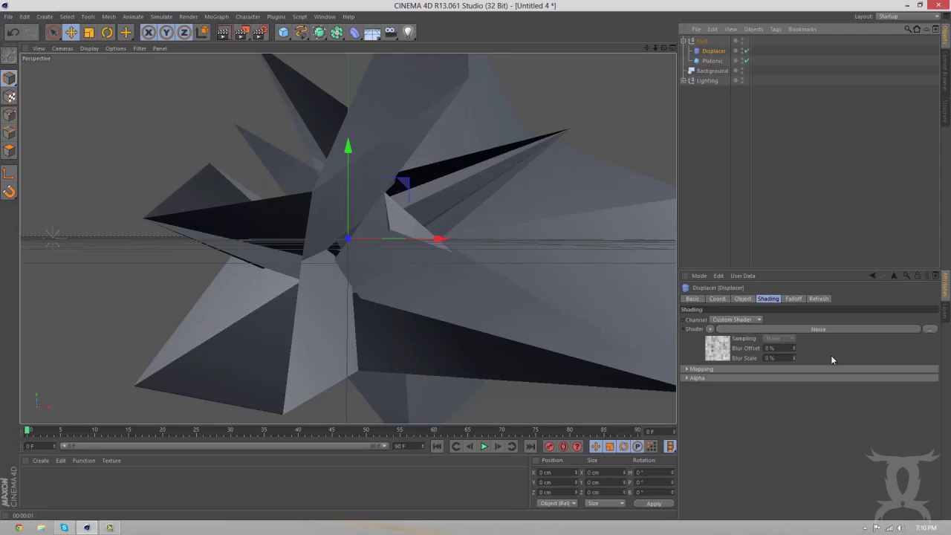
left_click(742, 299)
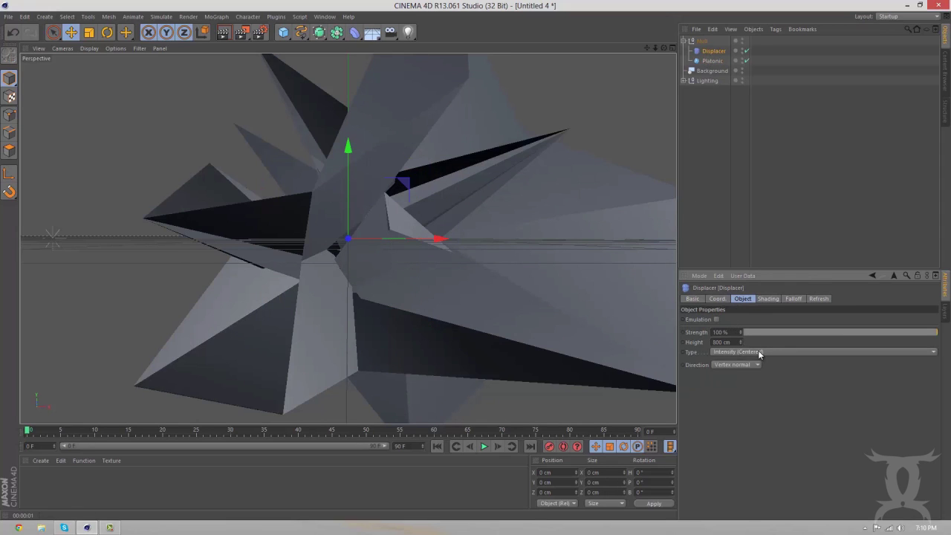
left_click_drag(741, 342, 741, 344)
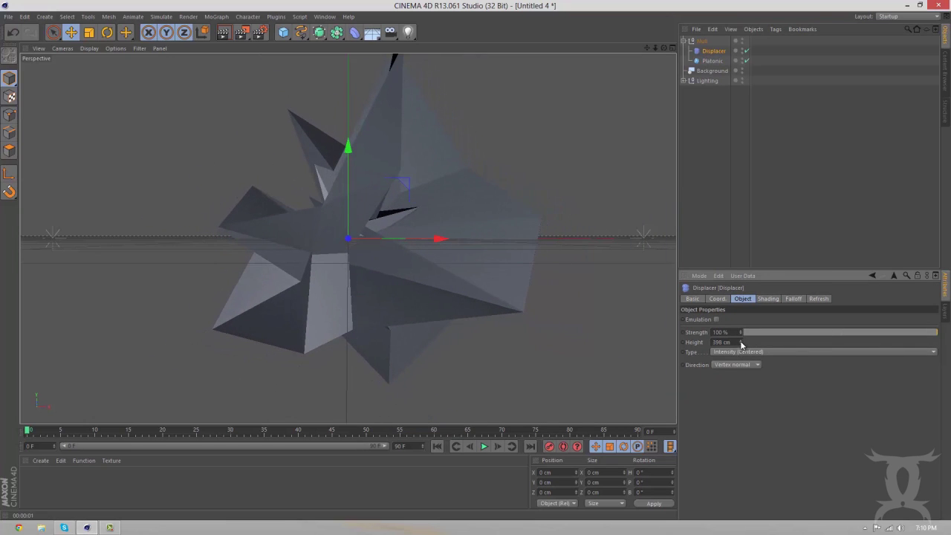
left_click(747, 174)
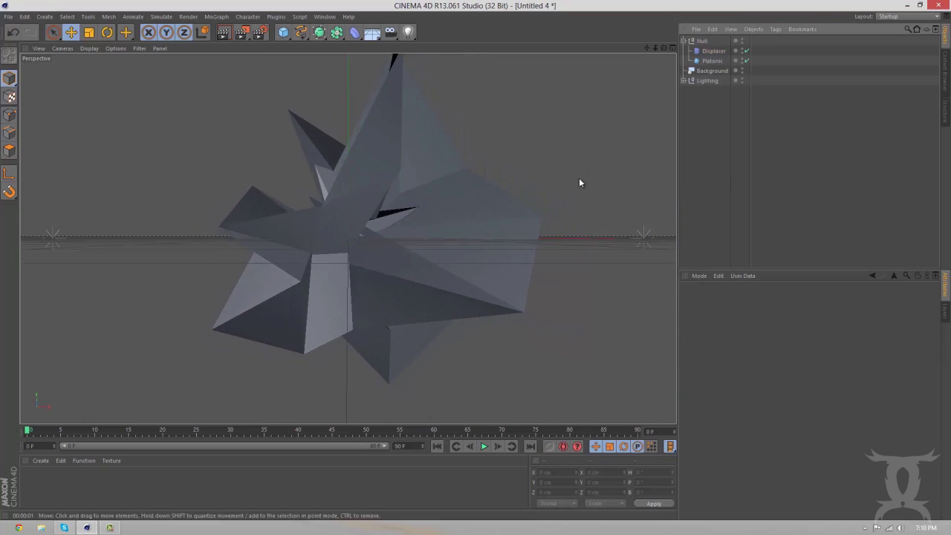
left_click(706, 54)
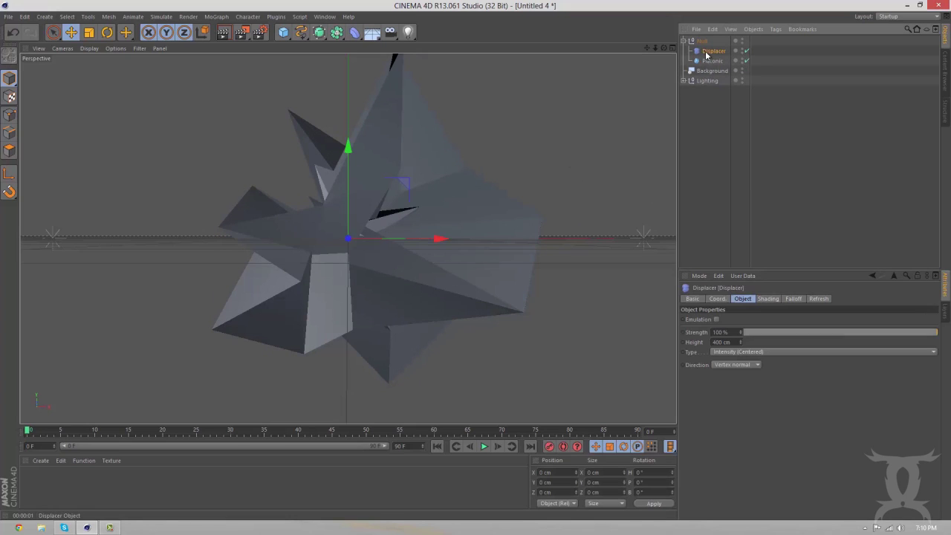
left_click_drag(741, 343, 741, 346)
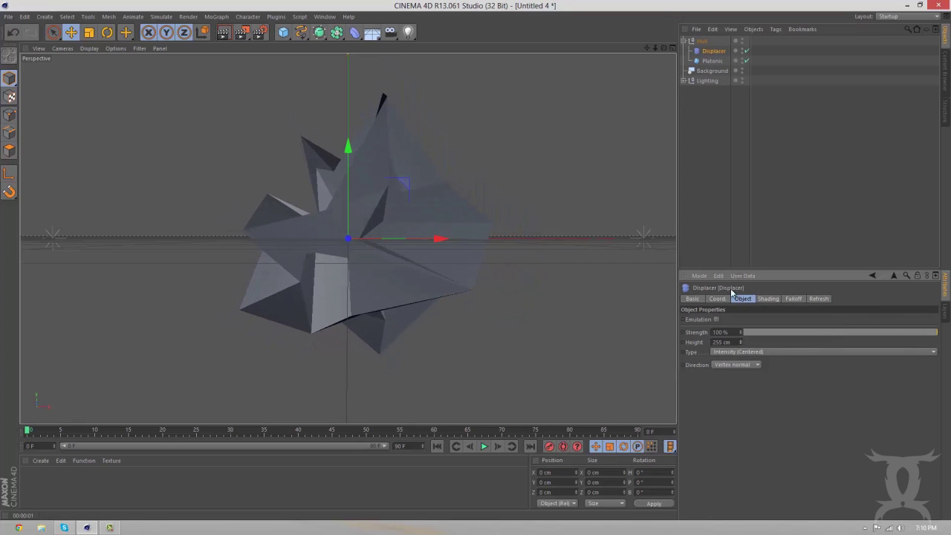
Add a 36 mm Camera object framing the compact spiky solid.
left_click(750, 140)
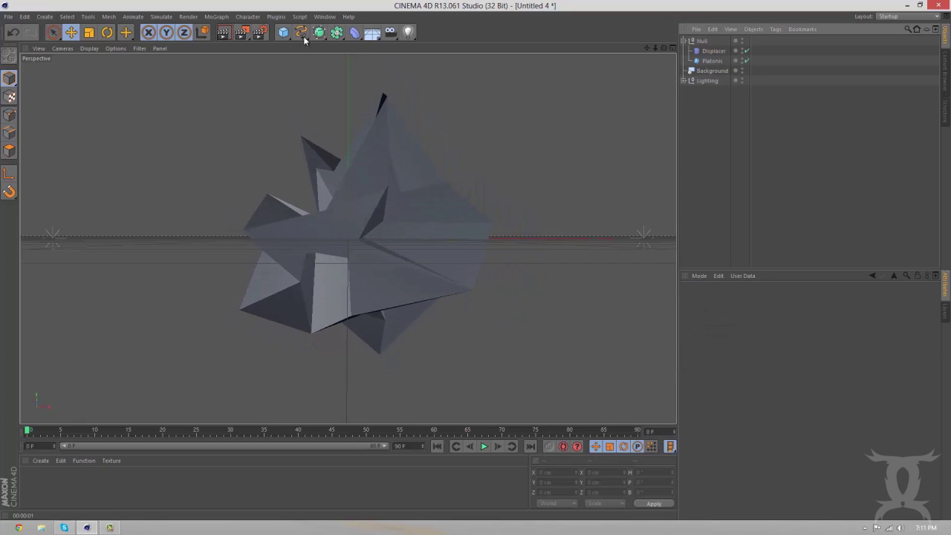
left_click(390, 32)
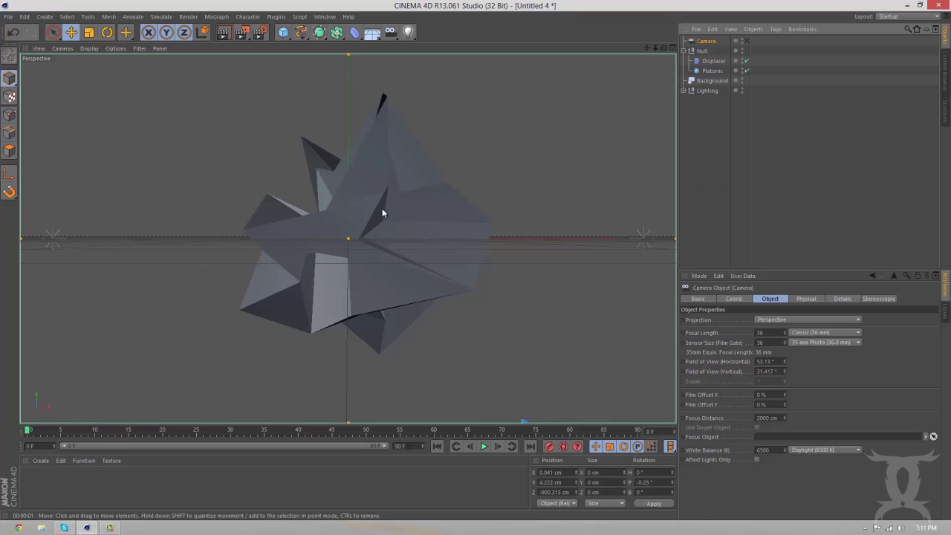
left_click(773, 103)
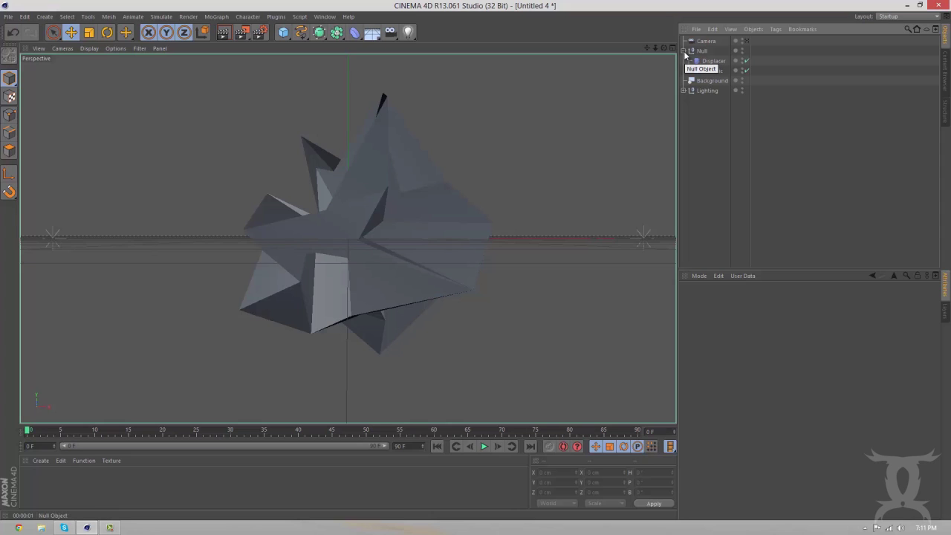
Move the Null group below Lighting and duplicate it as Null.1.
left_click(684, 51)
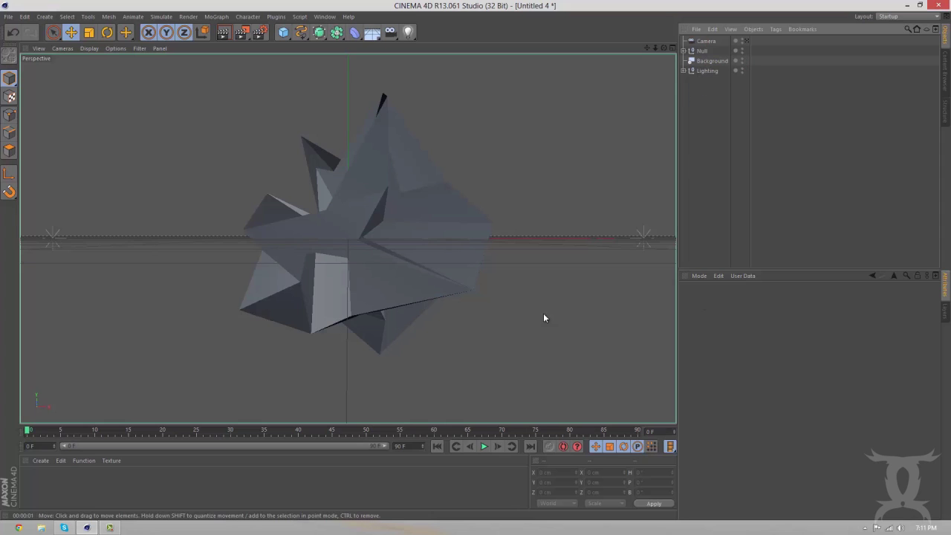
left_click(684, 50)
left_click(702, 51)
left_click_drag(704, 126, 704, 125)
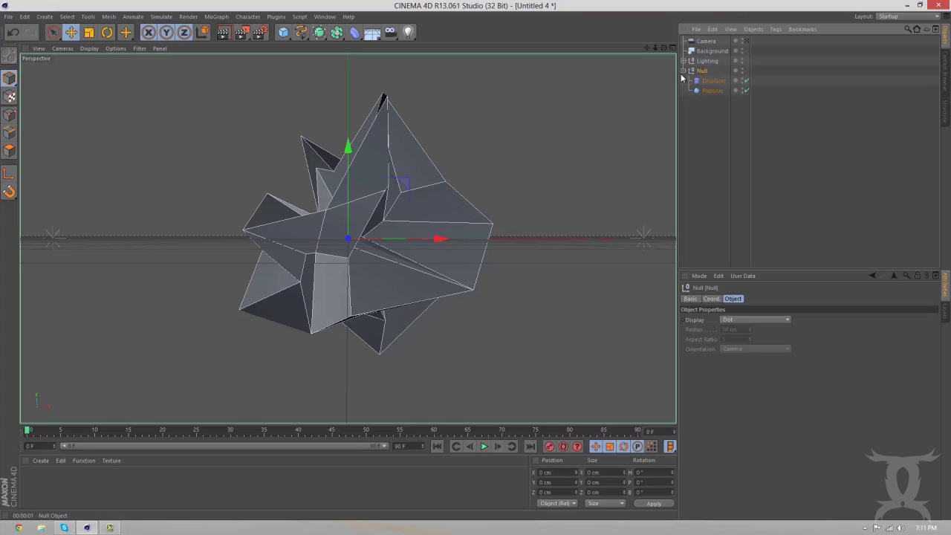
left_click(683, 71)
left_click_drag(701, 76, 702, 78, "ctrl")
Add an Atom Array and place Null.1 inside it.
left_click_drag(319, 32, 394, 46)
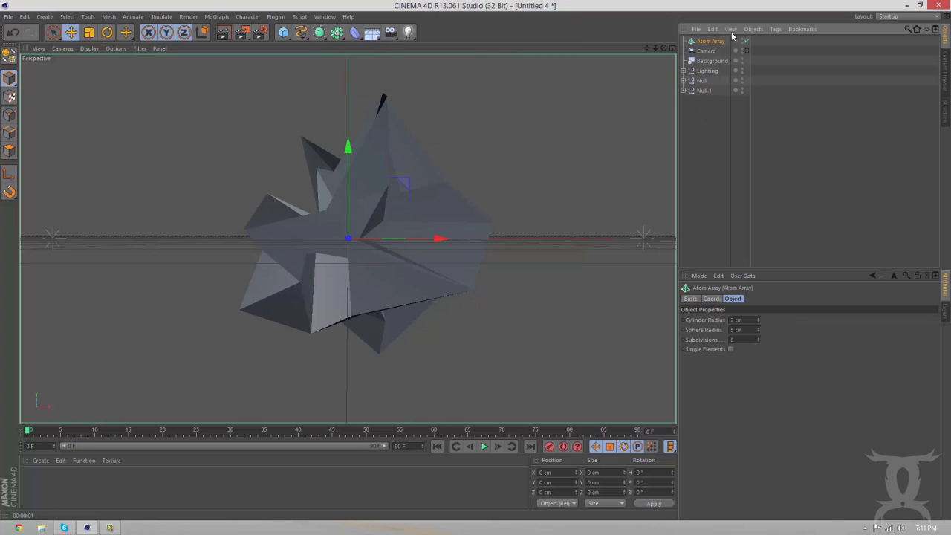
left_click_drag(710, 41, 691, 91)
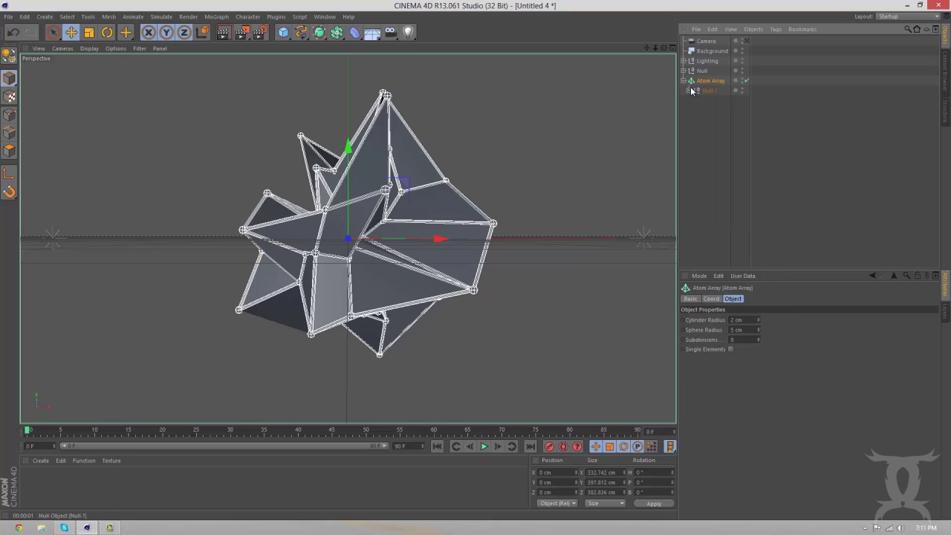
left_click(689, 90)
Raise Null.1's Displacer height to about 340 cm; set Atom Array cylinder 1 cm, sphere 2.5 cm.
left_click(718, 100)
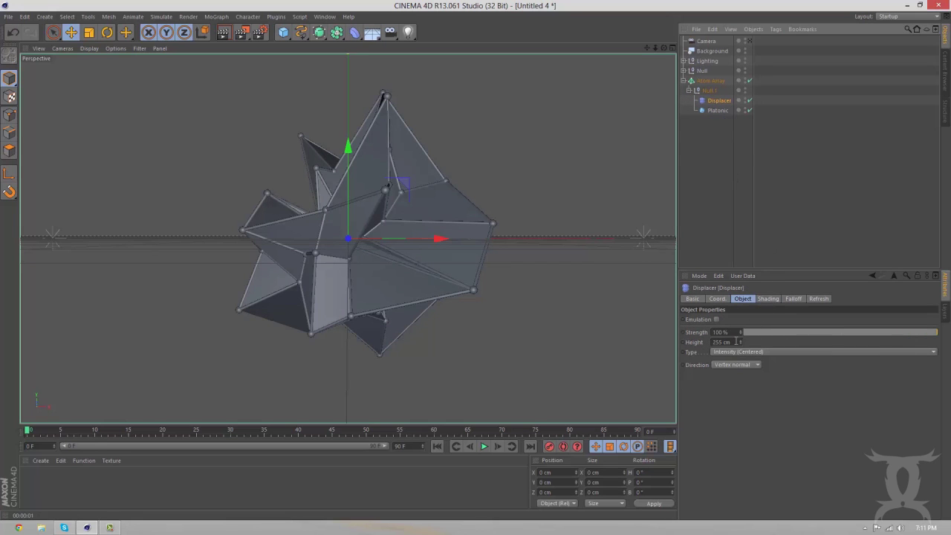
left_click_drag(741, 339, 741, 339)
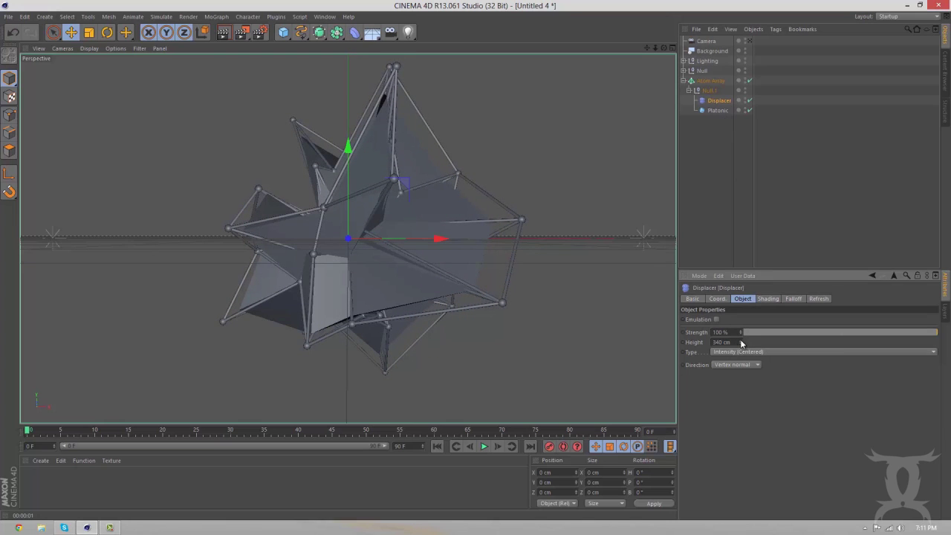
left_click(710, 80)
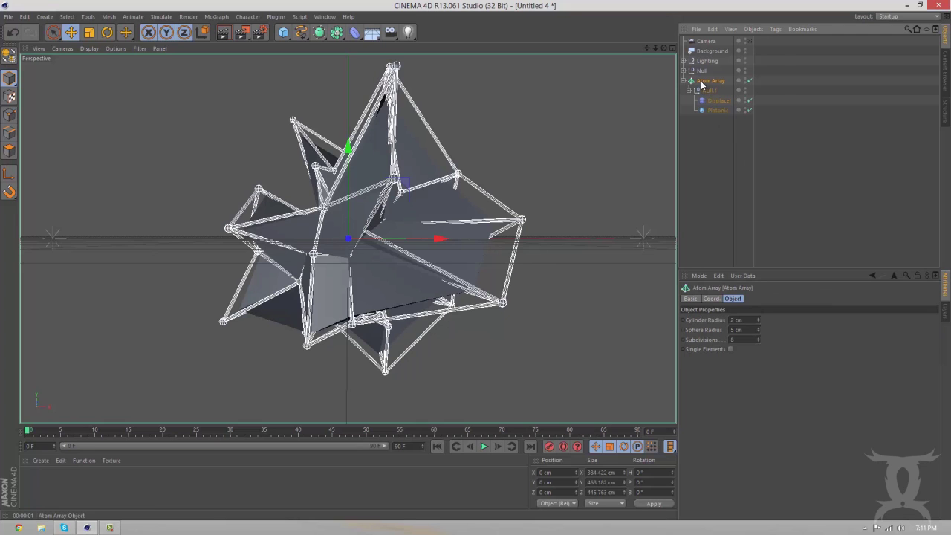
double_click(738, 319)
type("1")
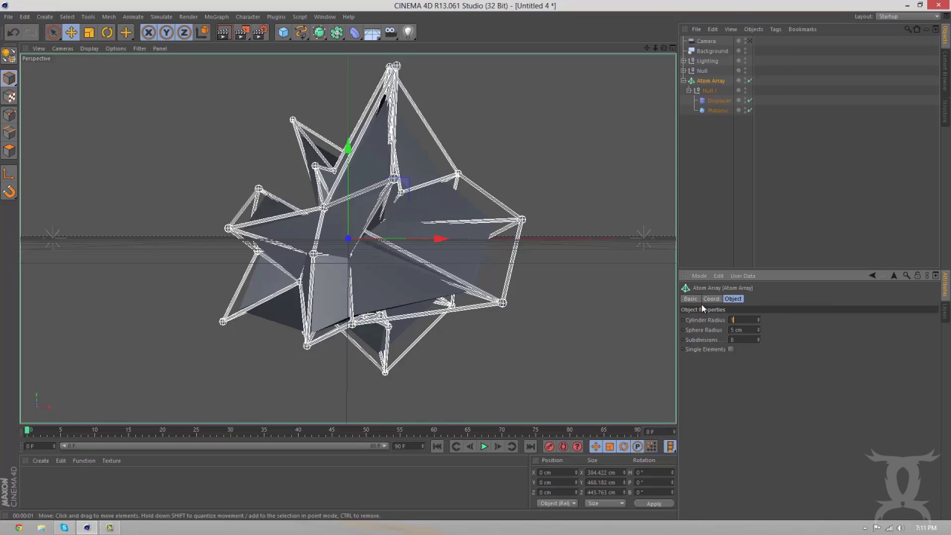
double_click(752, 330)
type("1")
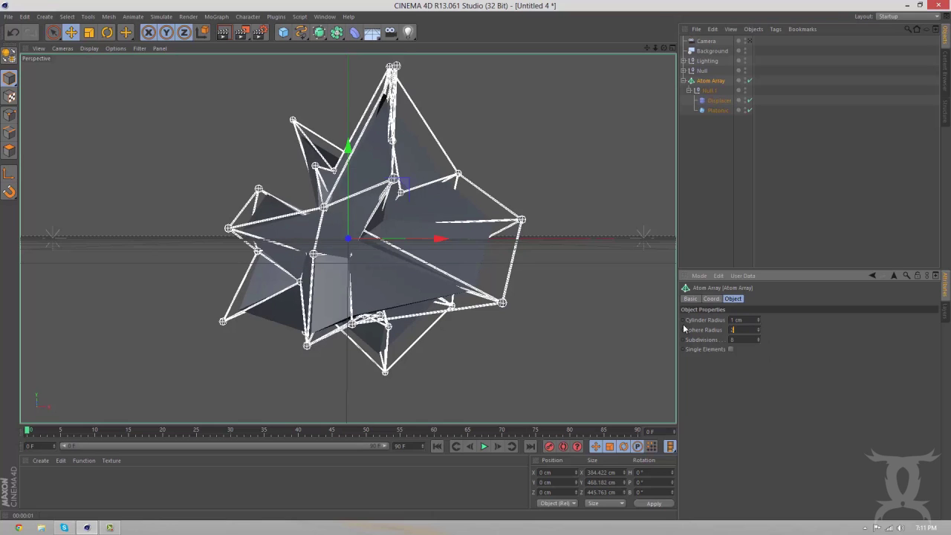
left_click(803, 133)
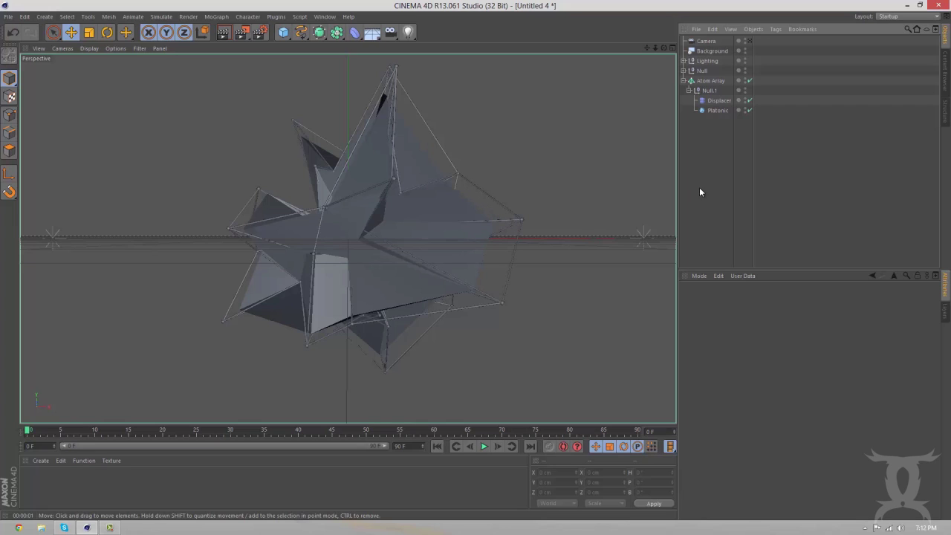
left_click(685, 82)
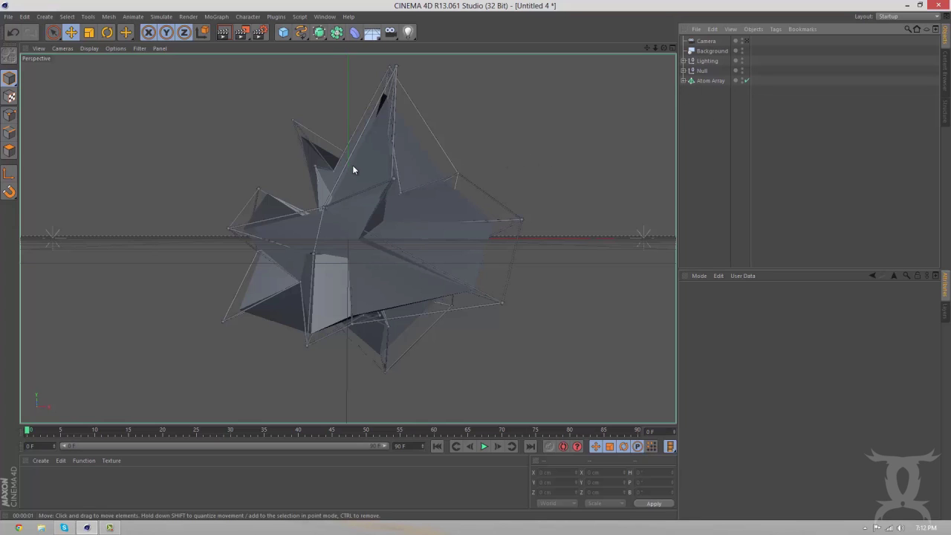
Duplicate Null.1 and wrap the copy in a second Atom Array.
left_click_drag(700, 70, 697, 92, "ctrl")
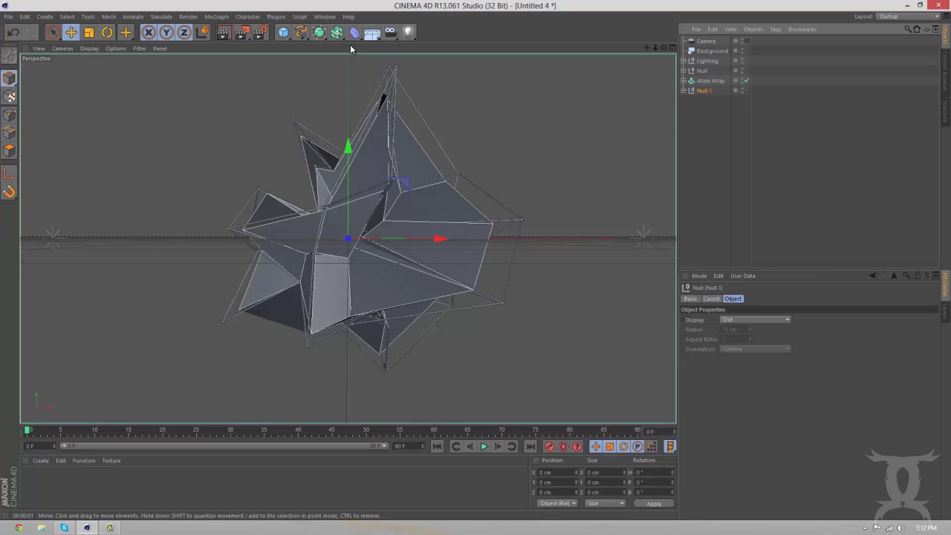
left_click_drag(337, 31, 368, 60)
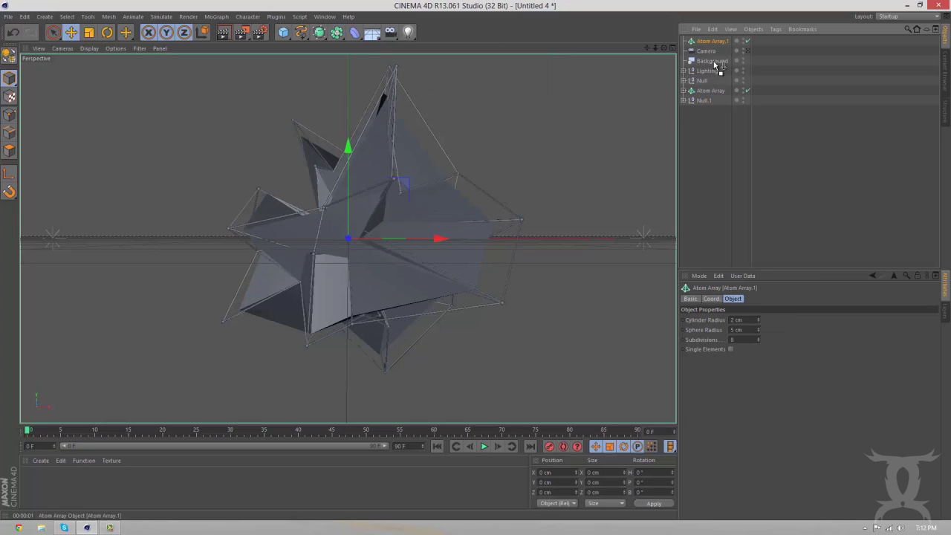
left_click_drag(716, 65, 697, 99)
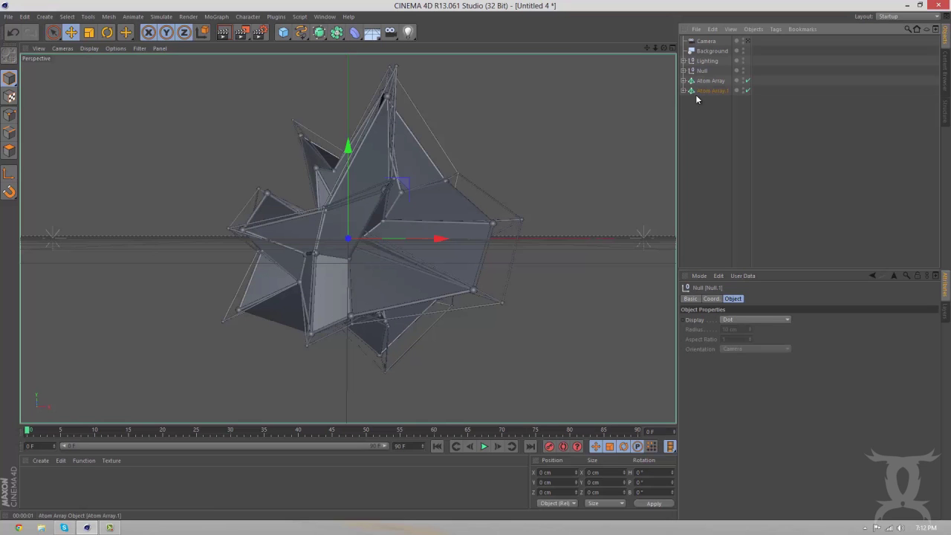
Set Atom Array.1's cylinder and sphere radii to 0.5 cm.
left_click(710, 90)
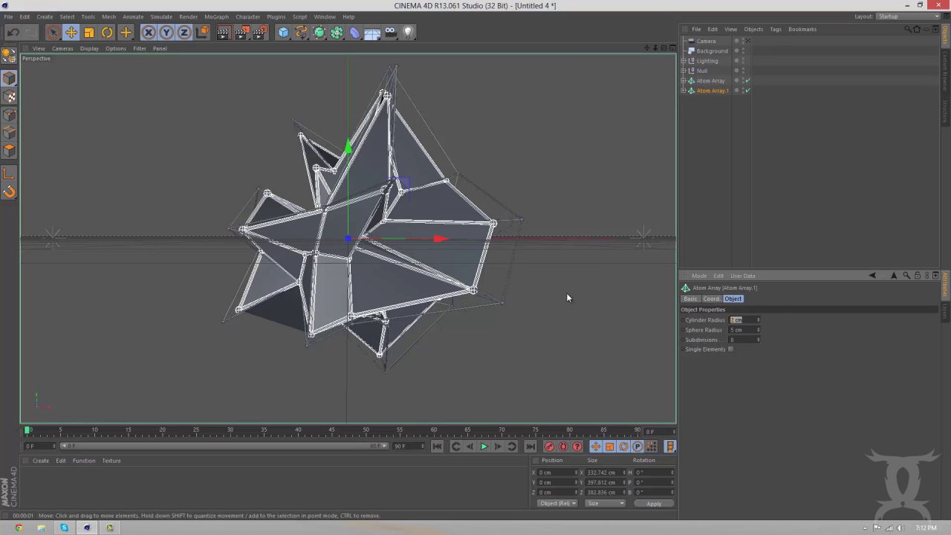
type("0.5")
key("Tab")
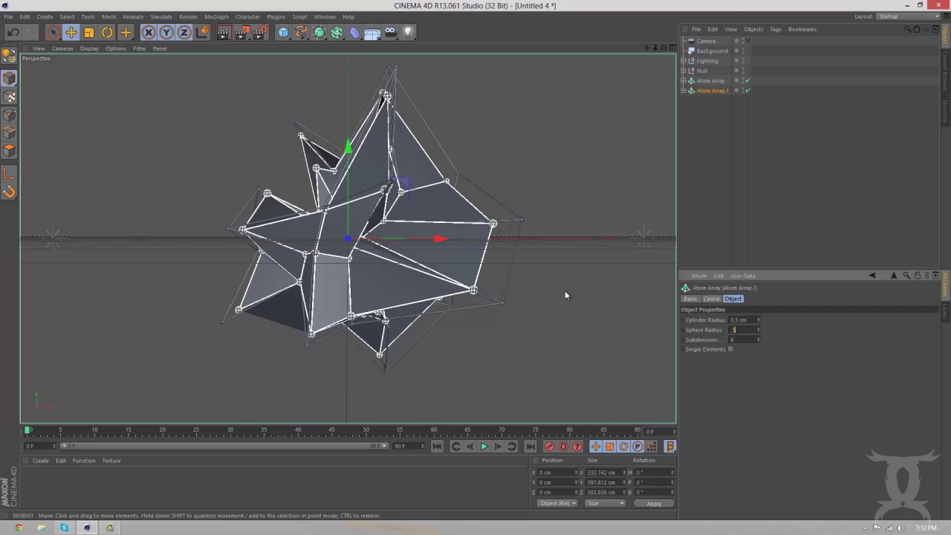
key("Return")
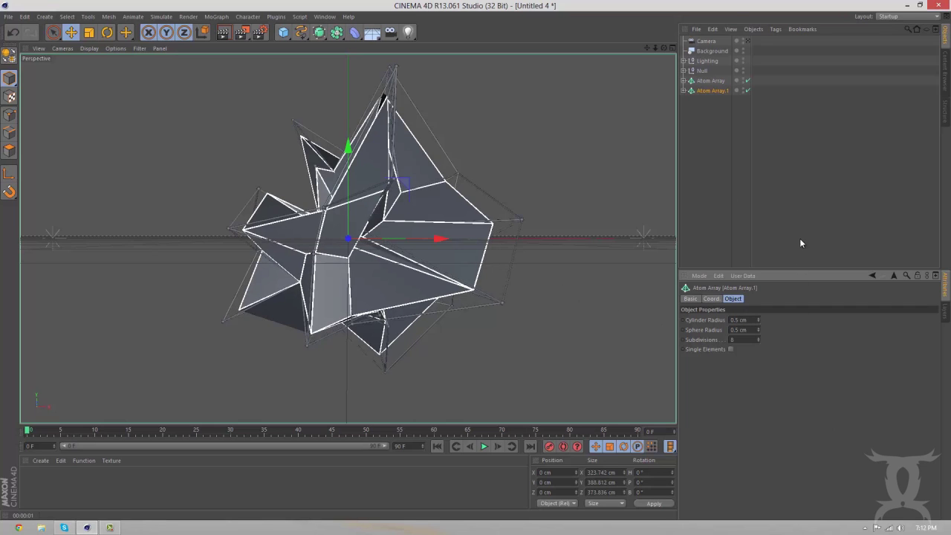
left_click(719, 221)
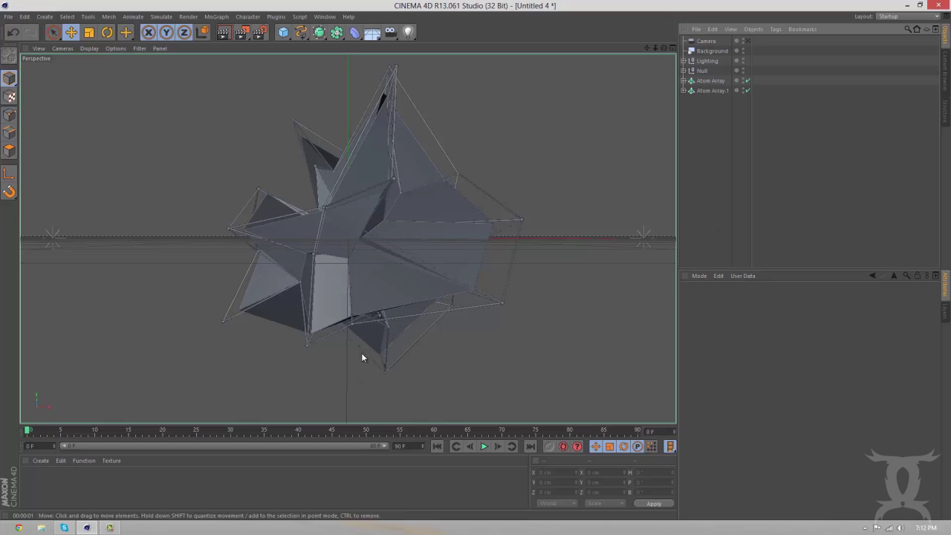
left_click(109, 527)
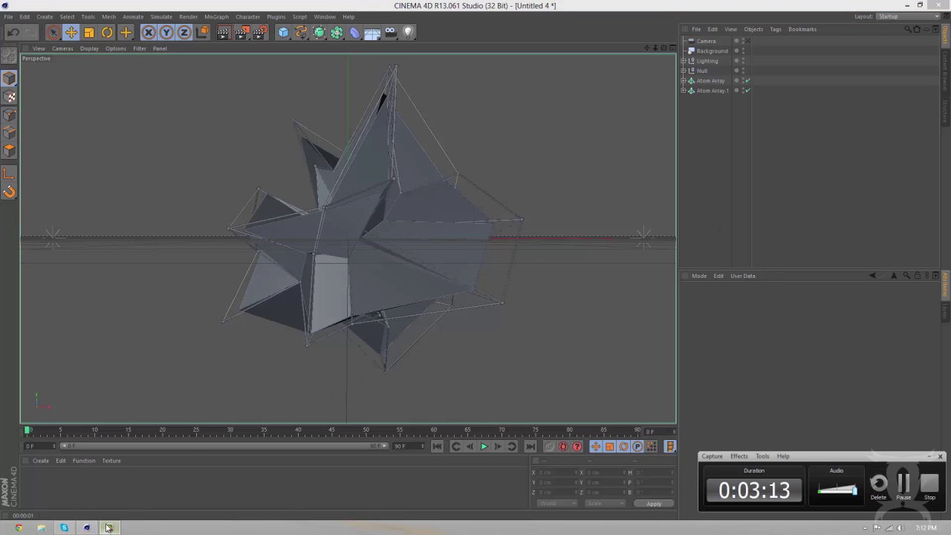
Create a default material Mat, test-render the spiky object, and open Mat's Material Editor.
left_click(108, 528)
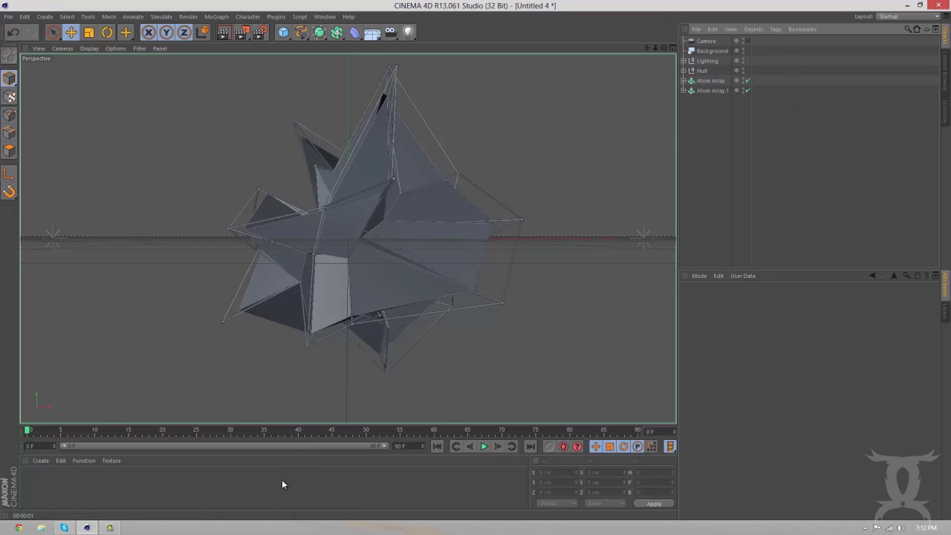
double_click(209, 478)
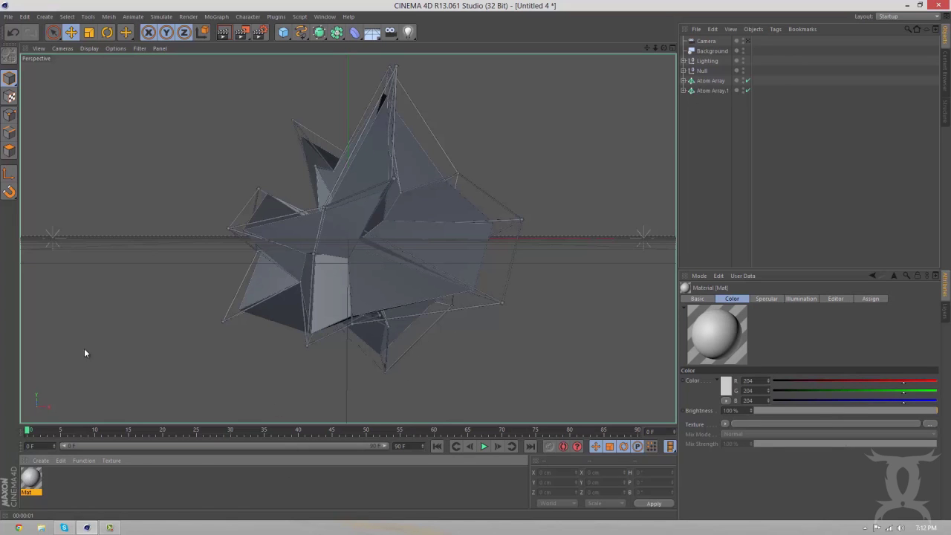
left_click(223, 32)
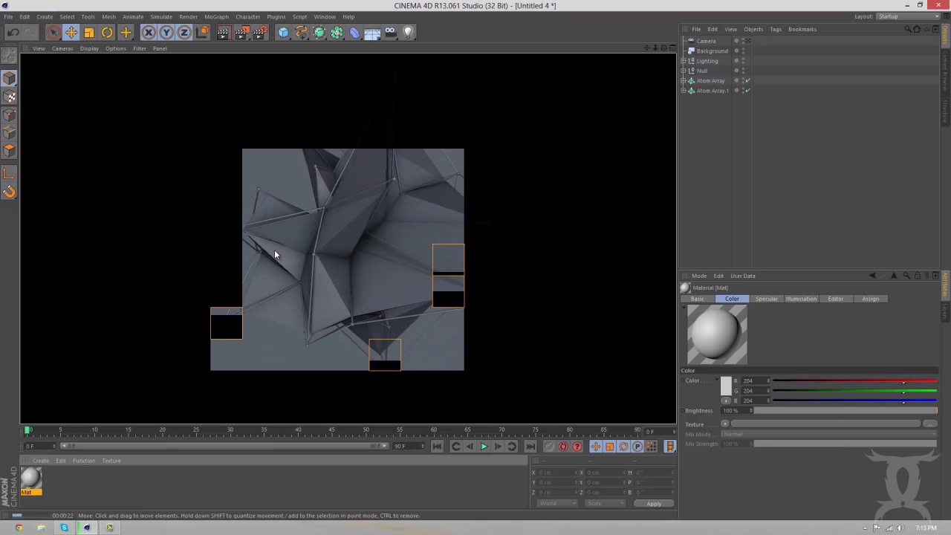
left_click(373, 230)
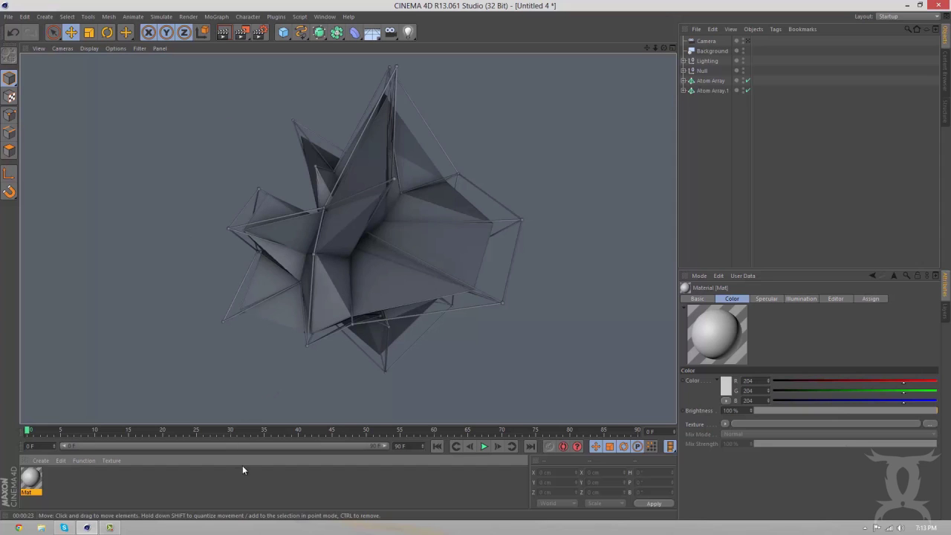
left_click(463, 345)
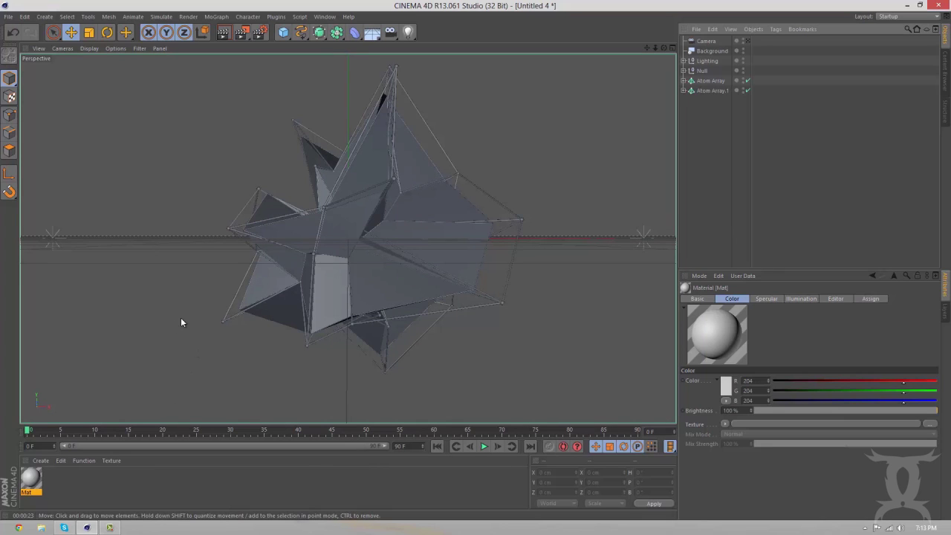
double_click(26, 480)
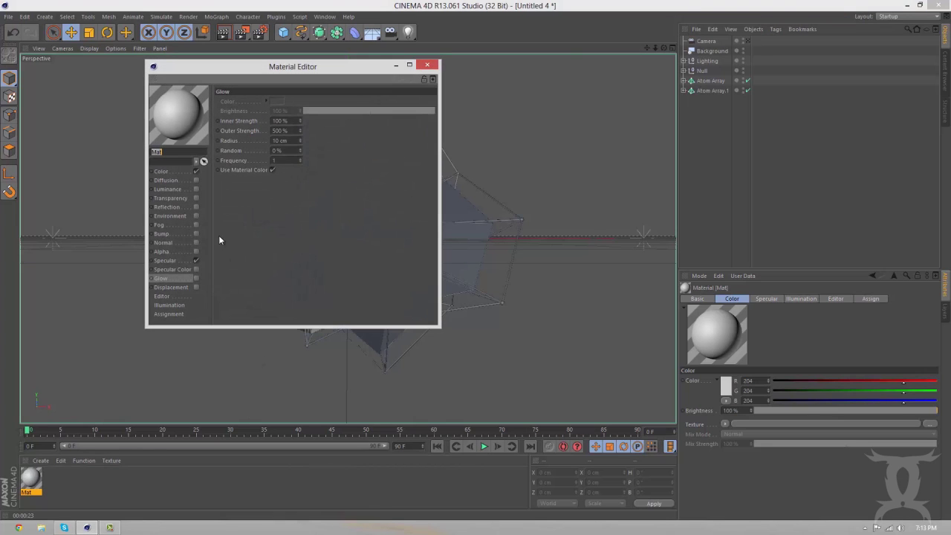
Load a Gradient into Mat's Color channel and set its type to 2D - Circular.
left_click(168, 172)
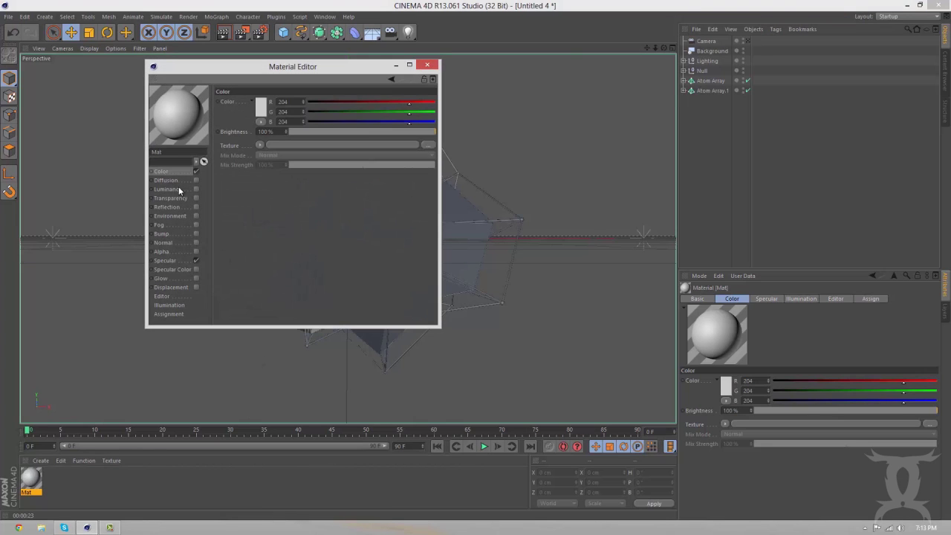
left_click(259, 145)
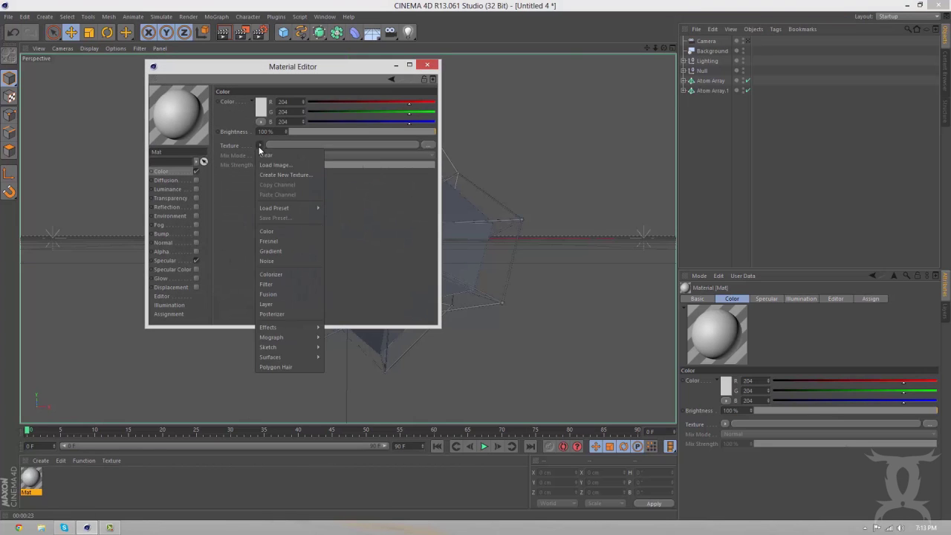
left_click(266, 251)
left_click(311, 144)
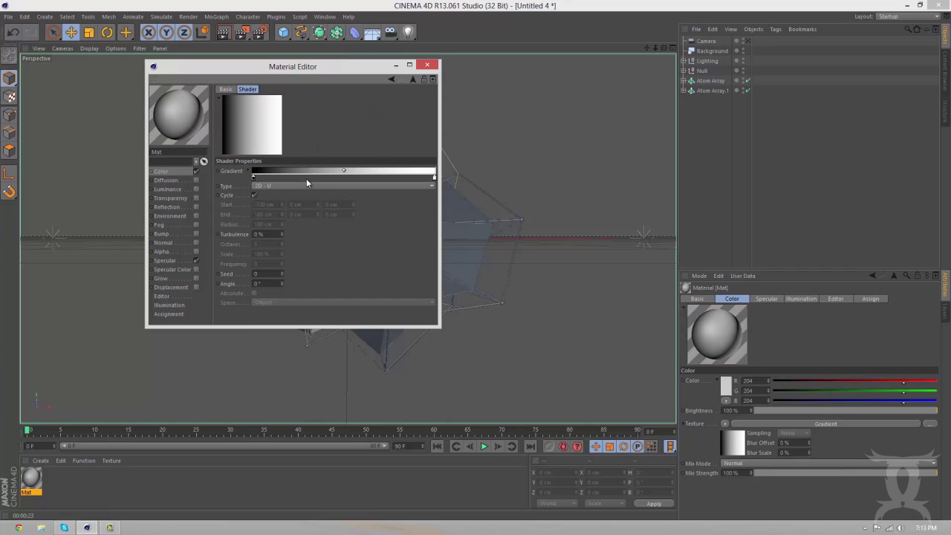
left_click(279, 187)
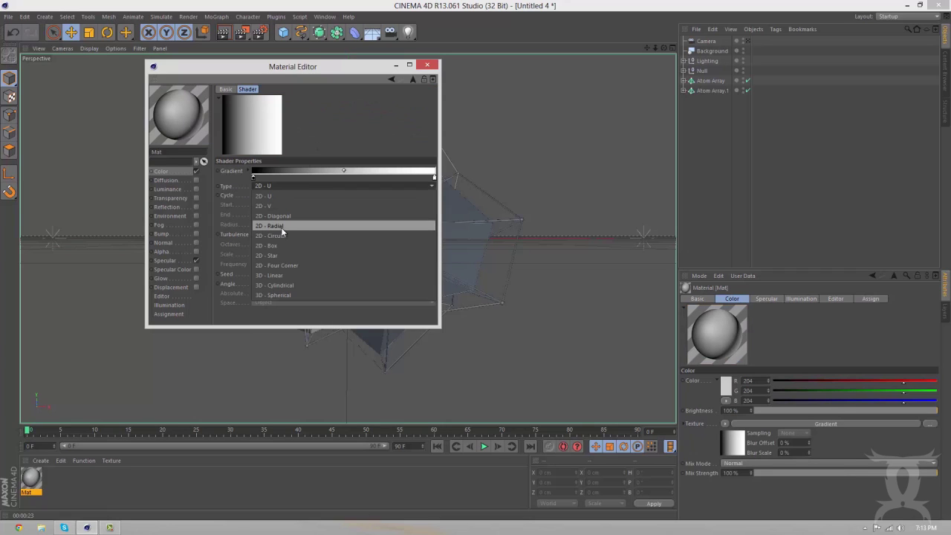
left_click(281, 227)
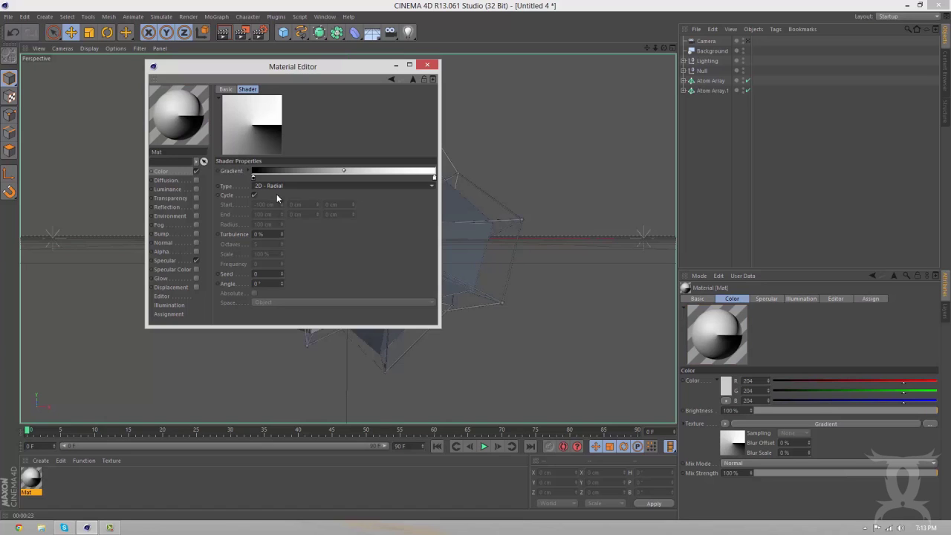
key("Down")
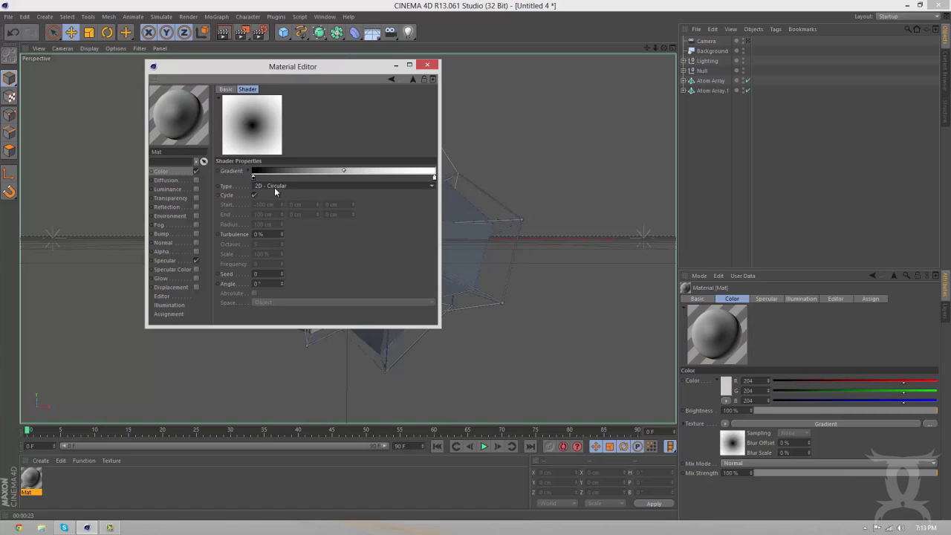
Make the gradient run from white to light grey, then apply Mat to the Background.
left_click_drag(253, 178, 369, 178)
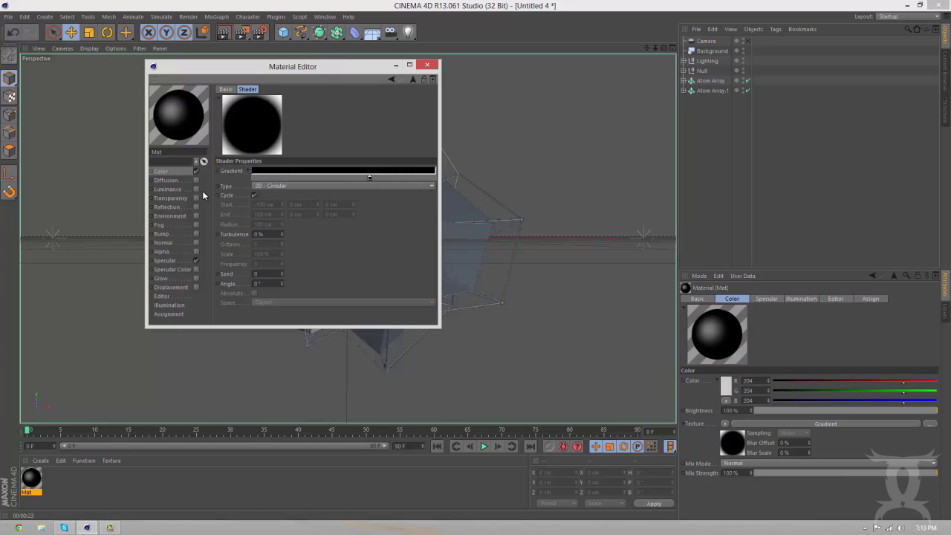
double_click(254, 177)
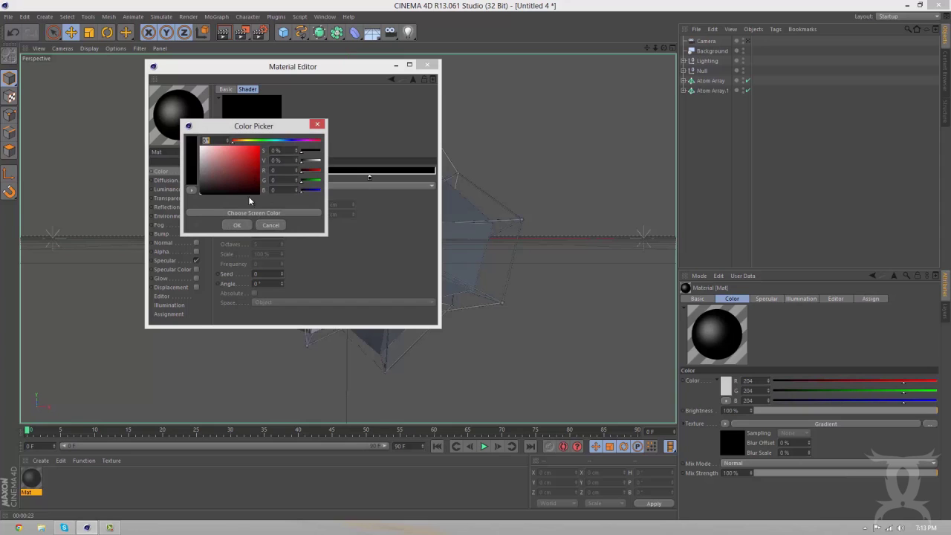
left_click(238, 227)
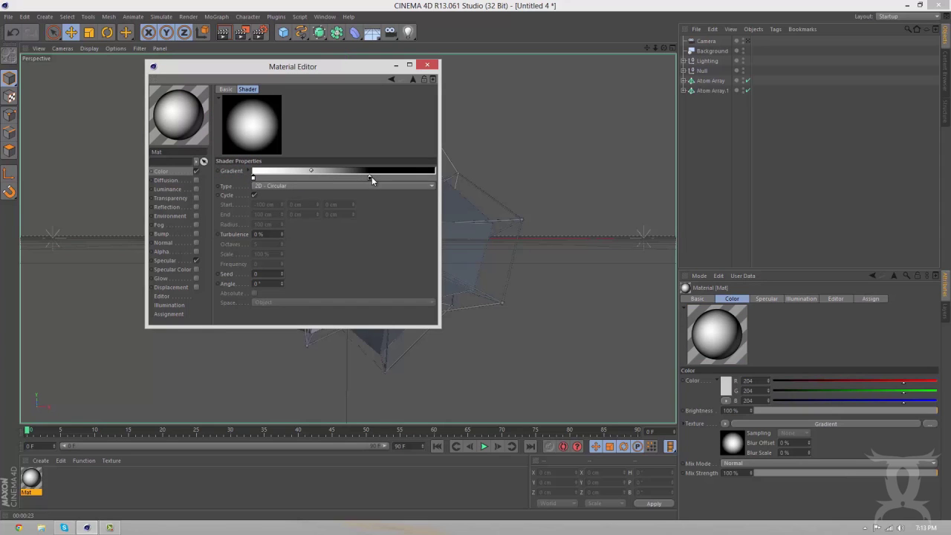
left_click_drag(376, 178, 450, 182)
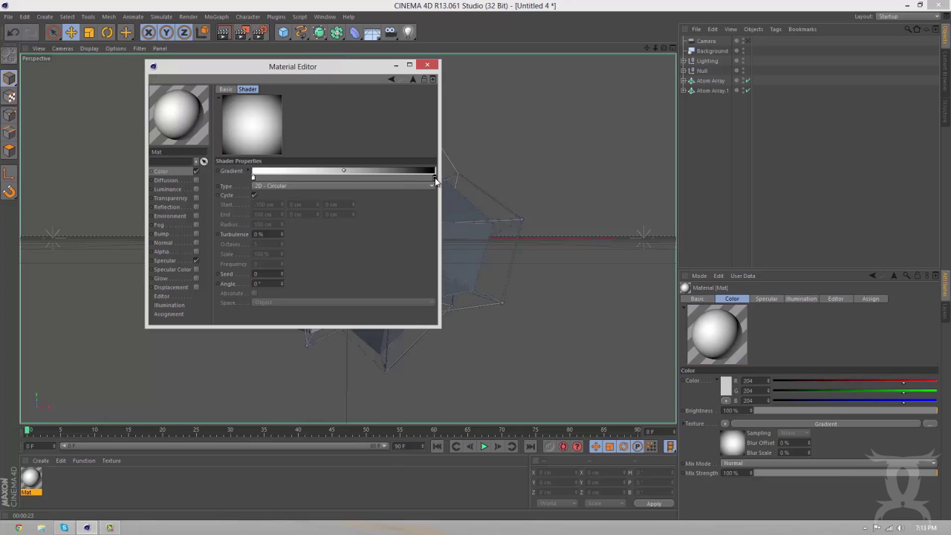
double_click(435, 180)
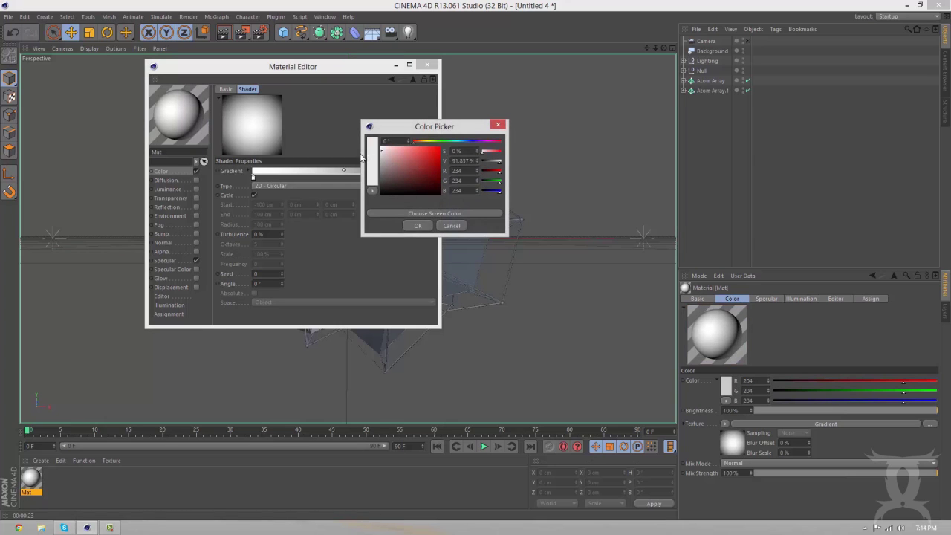
left_click(418, 225)
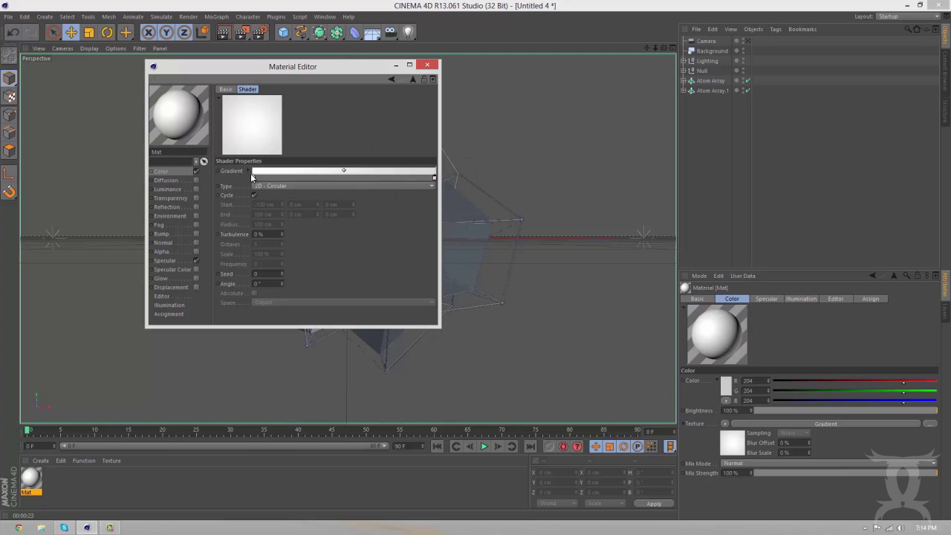
left_click(436, 65)
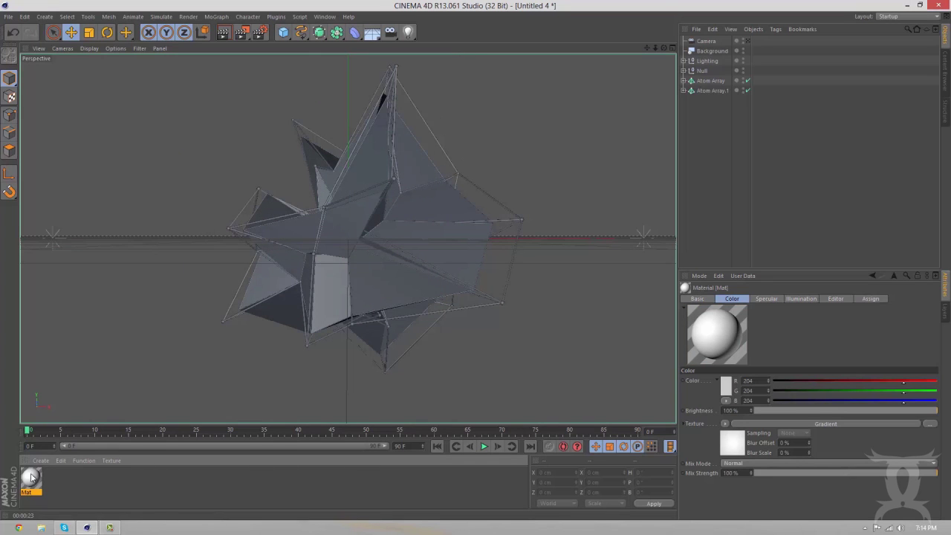
left_click_drag(733, 50, 726, 48)
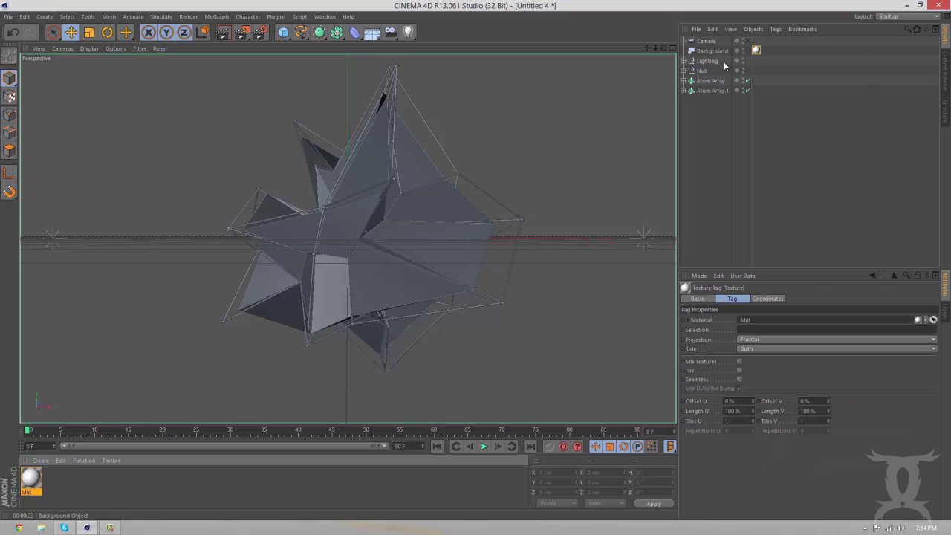
Render a preview of the light-grey vignette behind the caged solid, then return to editor view.
left_click(223, 32)
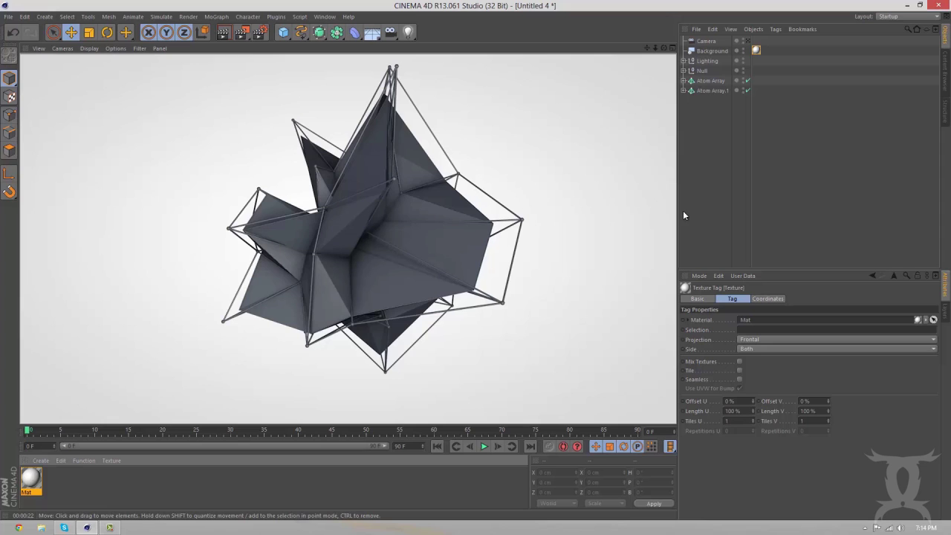
left_click(720, 211)
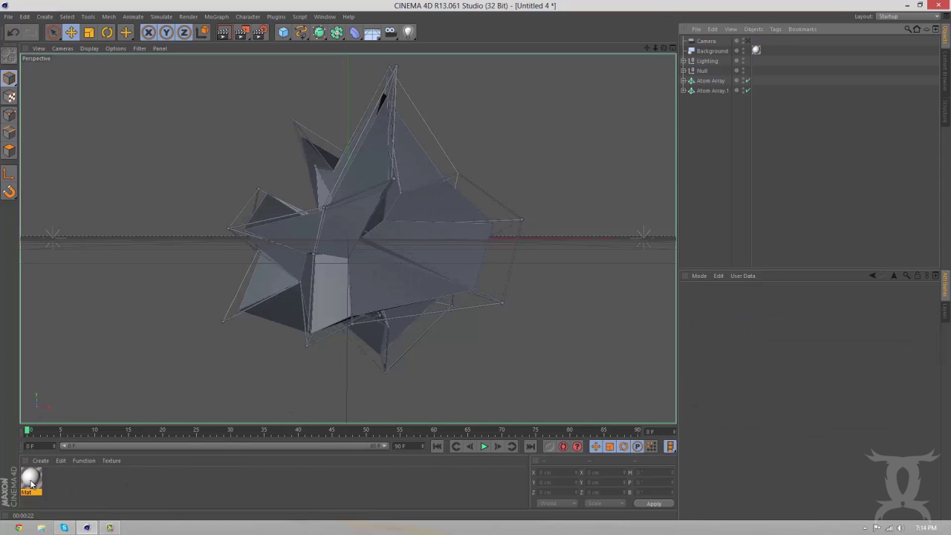
Duplicate Mat as Mat.1 with a plain black colour and no gradient texture.
left_click_drag(33, 483, 55, 483)
double_click(55, 481)
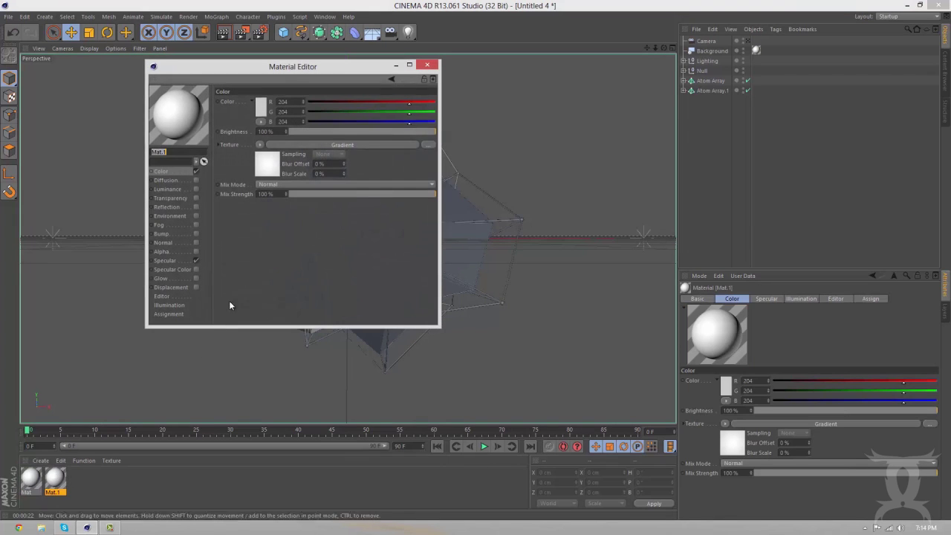
left_click(261, 110)
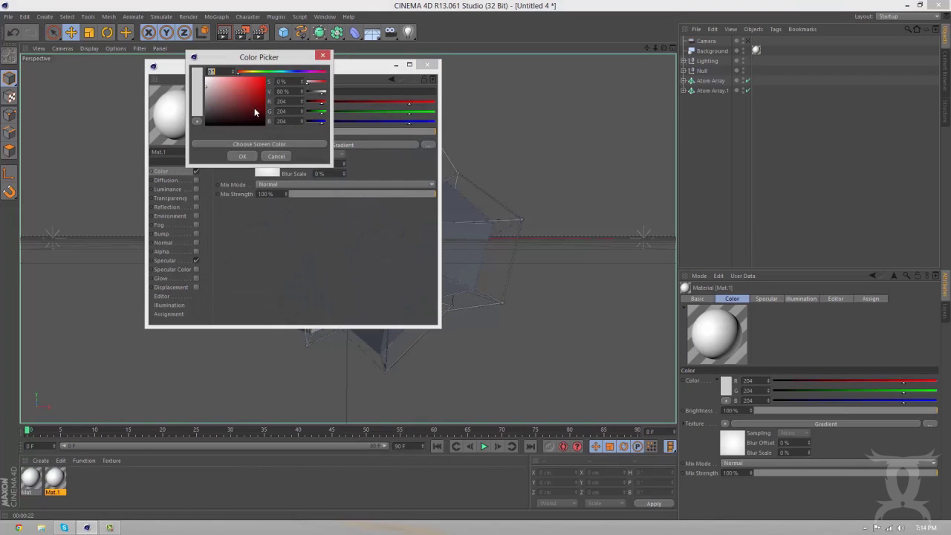
left_click(242, 157)
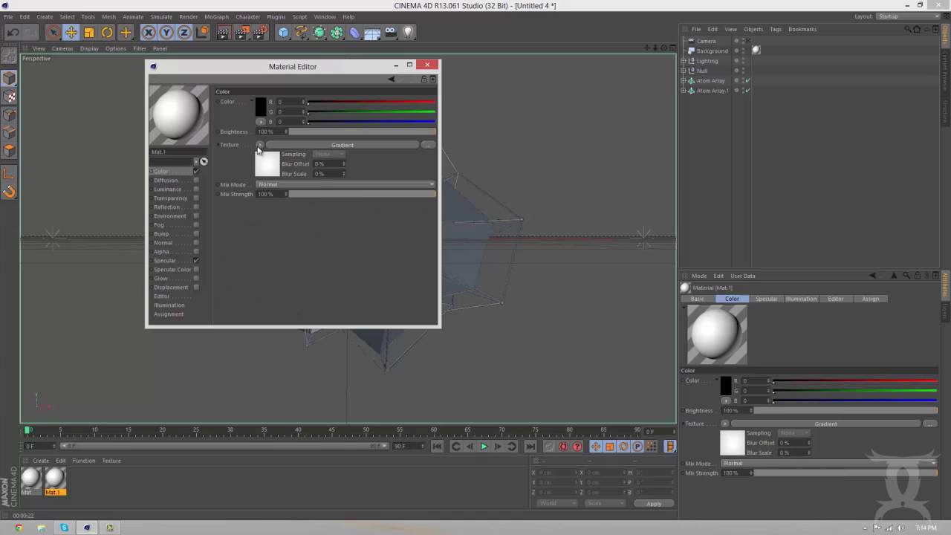
left_click(259, 145)
left_click(263, 155)
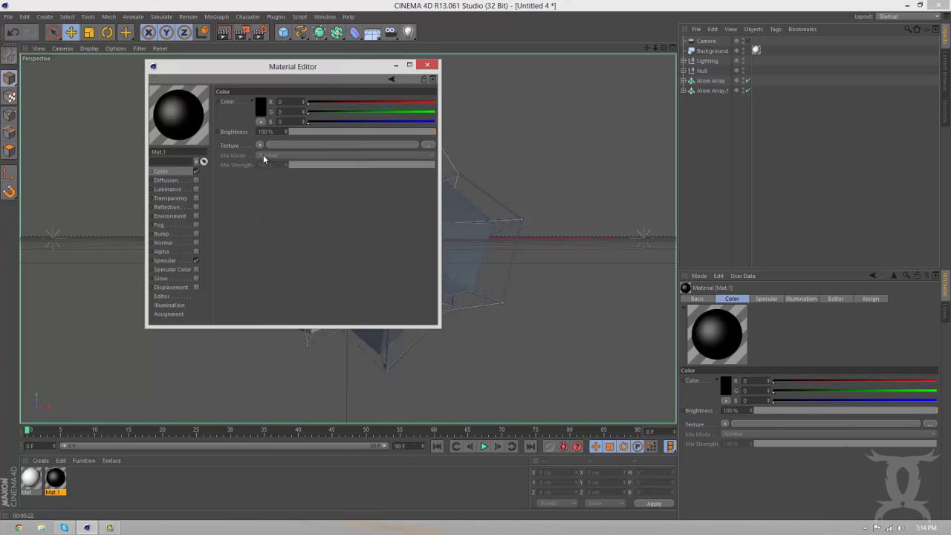
Enable Mat.1 reflection at 5% with a Fresnel texture at 10% mix strength.
left_click(175, 208)
left_click(196, 207)
left_click(297, 132)
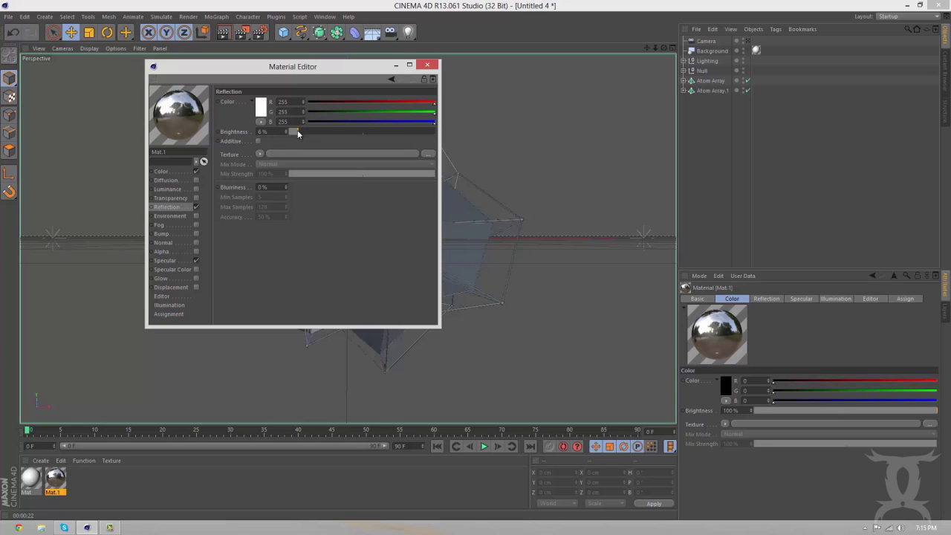
left_click_drag(295, 130, 296, 131)
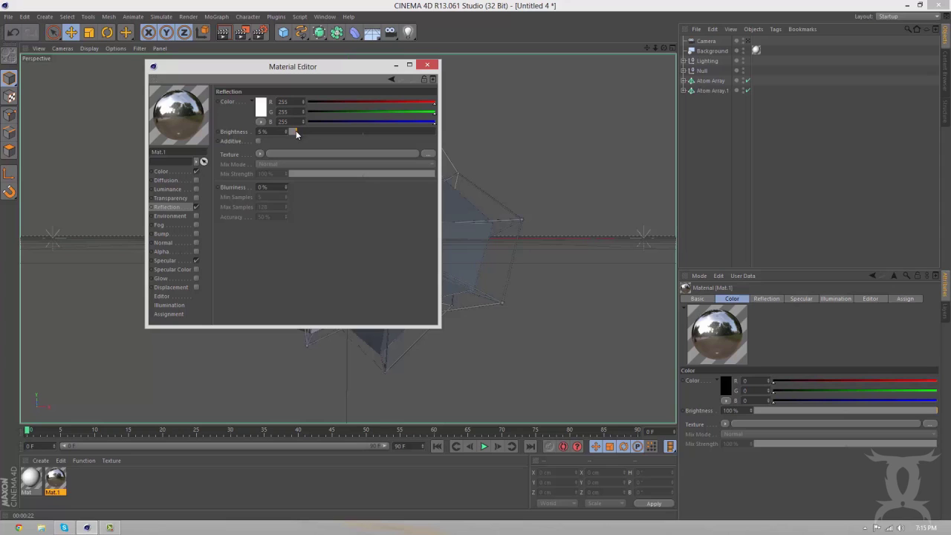
left_click(260, 153)
left_click(264, 250)
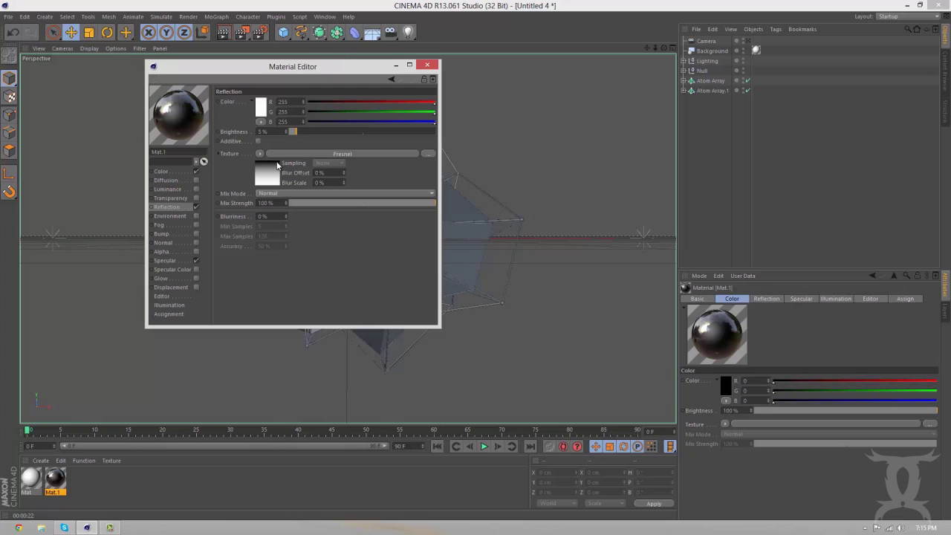
left_click_drag(297, 203, 304, 201)
left_click(428, 65)
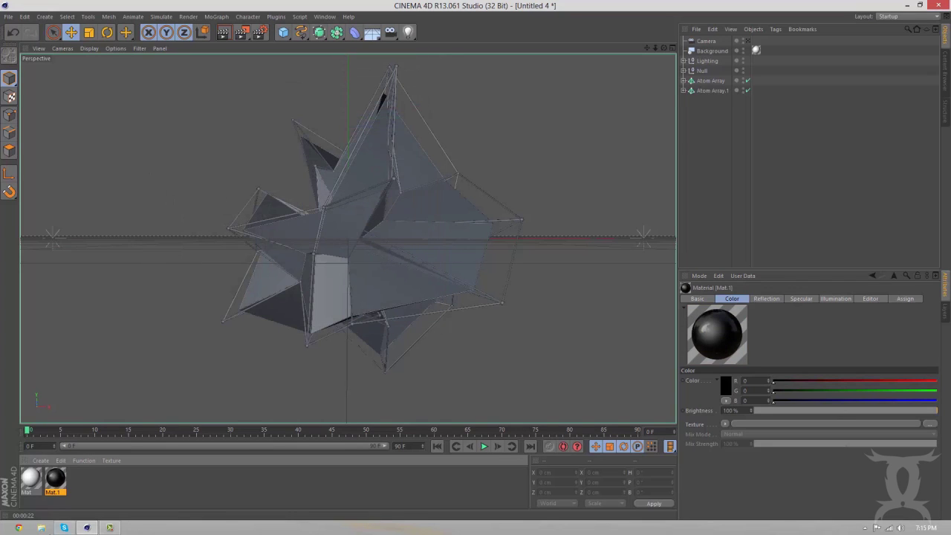
left_click_drag(59, 485, 296, 311)
Apply Mat.1 to the spiky solid, then duplicate it as Mat.2.
left_click_drag(356, 281, 250, 275)
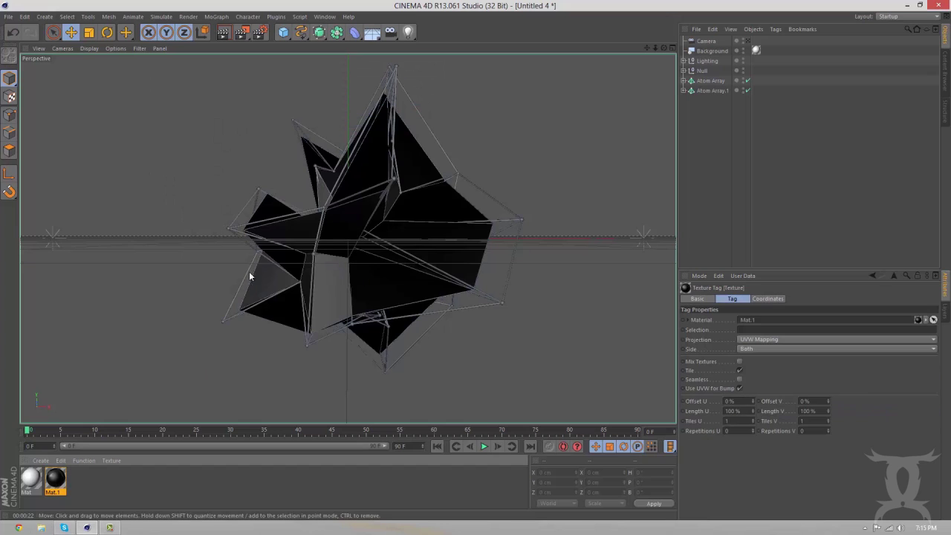
left_click(89, 491)
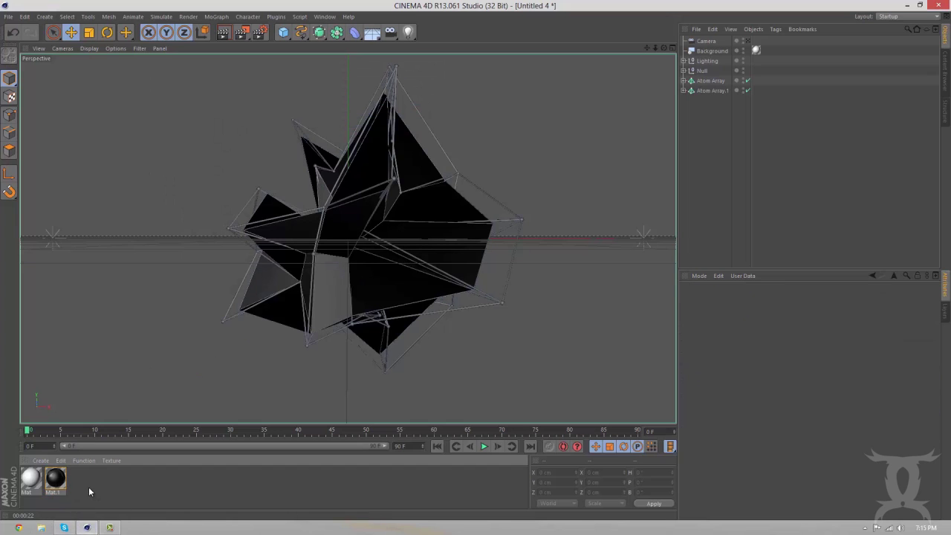
left_click_drag(91, 482, 83, 480, "ctrl")
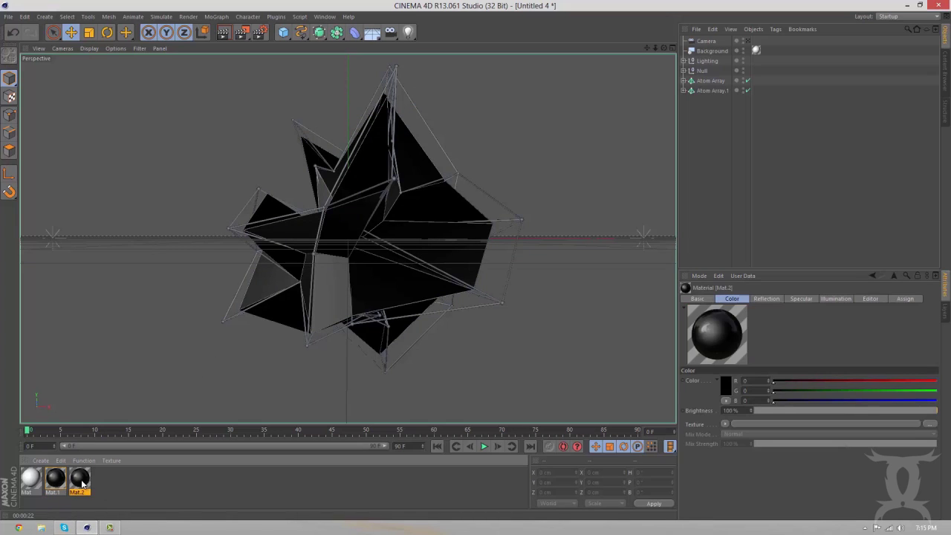
double_click(80, 480)
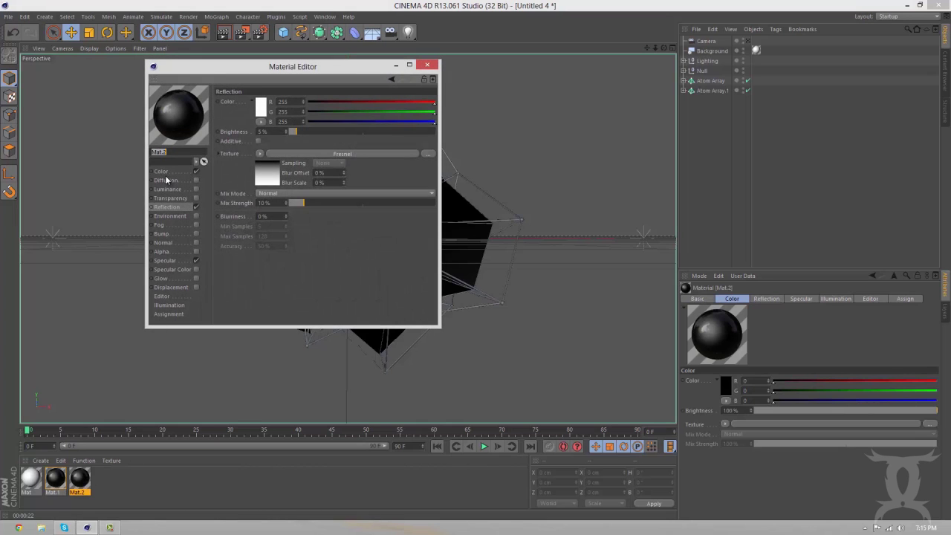
Load a Gradient texture into Mat.2's Color channel.
left_click(162, 172)
left_click(267, 109)
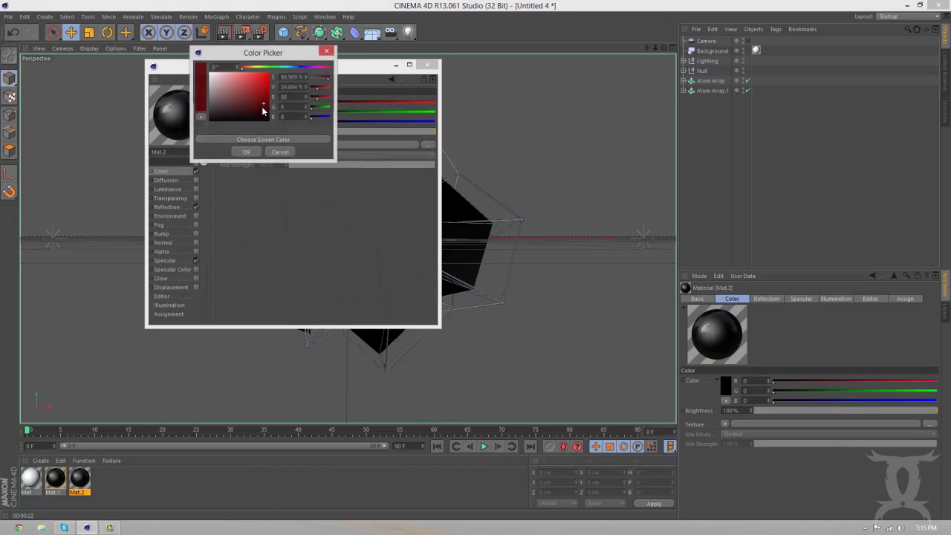
left_click(289, 67)
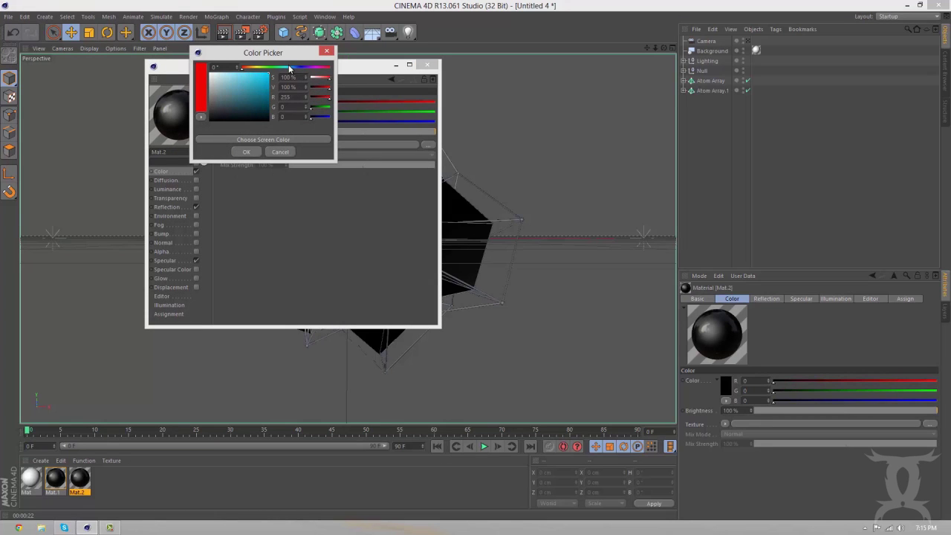
left_click(276, 152)
left_click(260, 146)
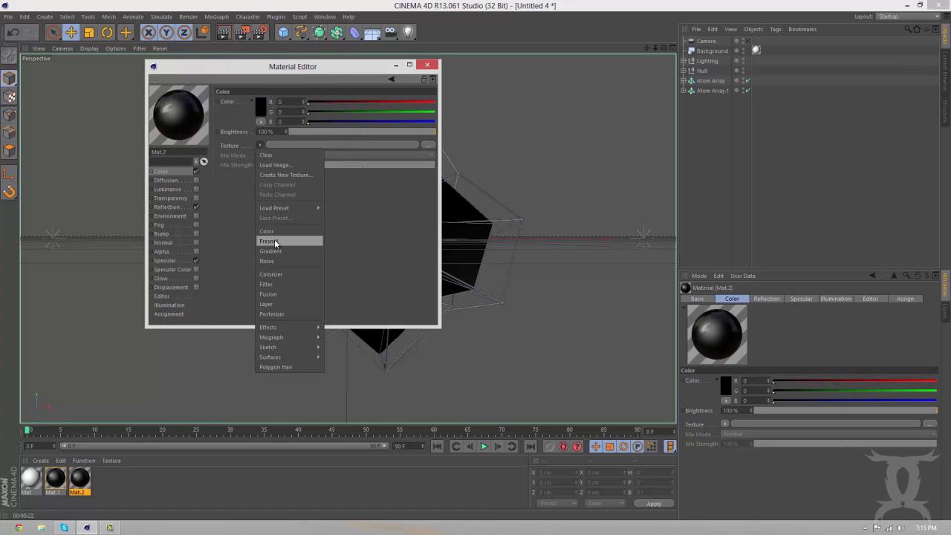
left_click(272, 244)
left_click(296, 145)
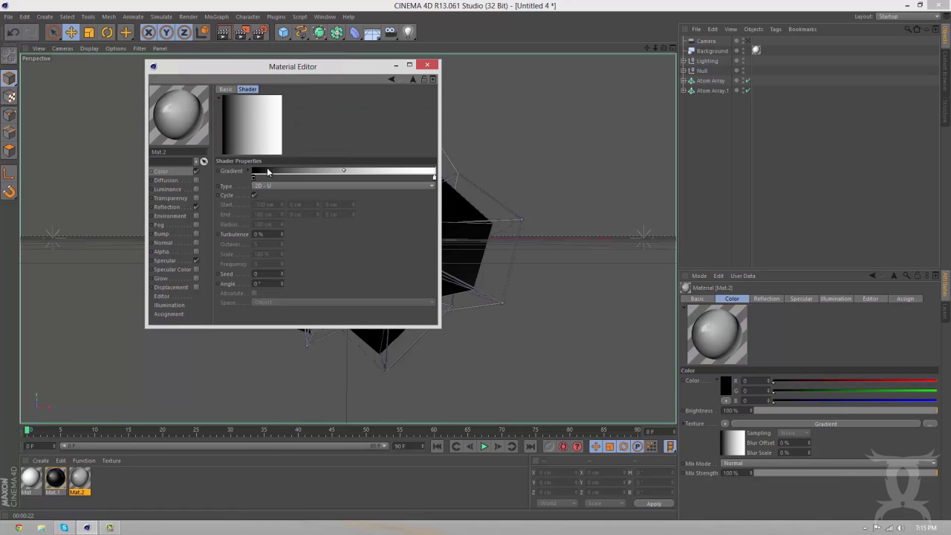
Set the gradient's left stop to teal and its right stop to cyan.
double_click(254, 178)
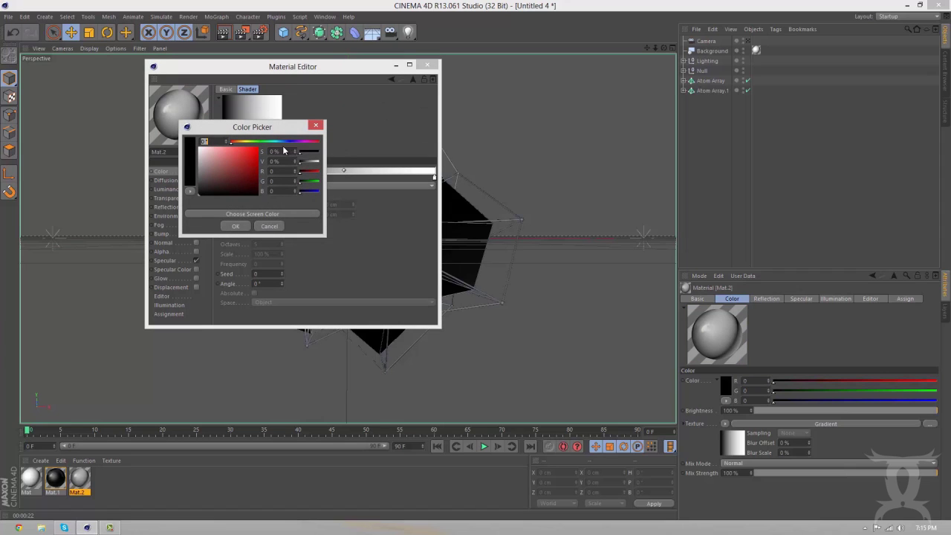
left_click(276, 141)
mouse_move(256, 155)
left_mouse_down()
mouse_move(272, 175)
mouse_move(272, 163)
left_mouse_up()
left_click(235, 226)
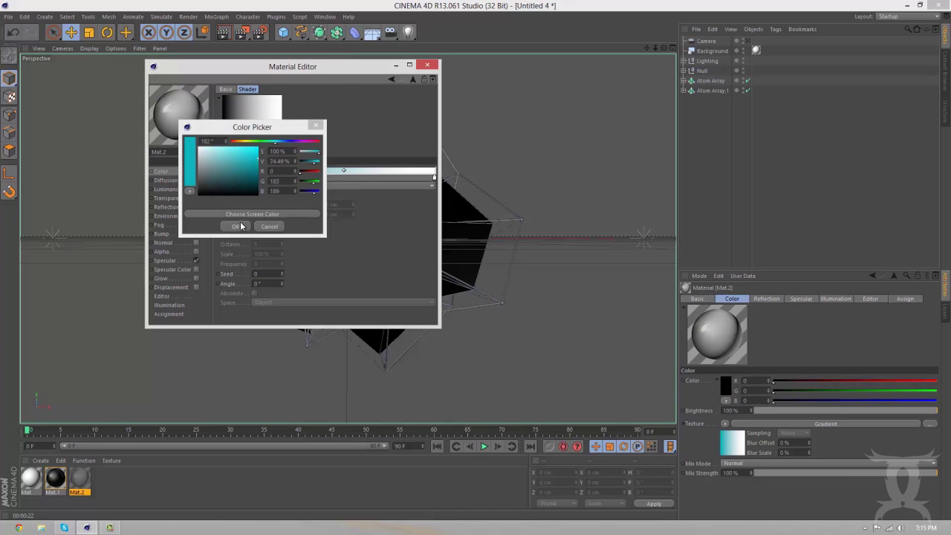
double_click(435, 176)
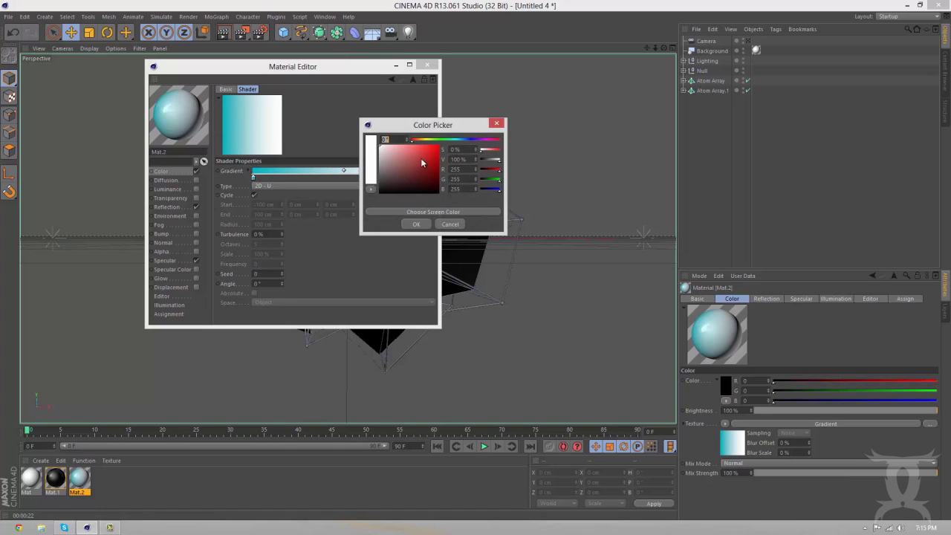
left_click_drag(446, 142, 459, 141)
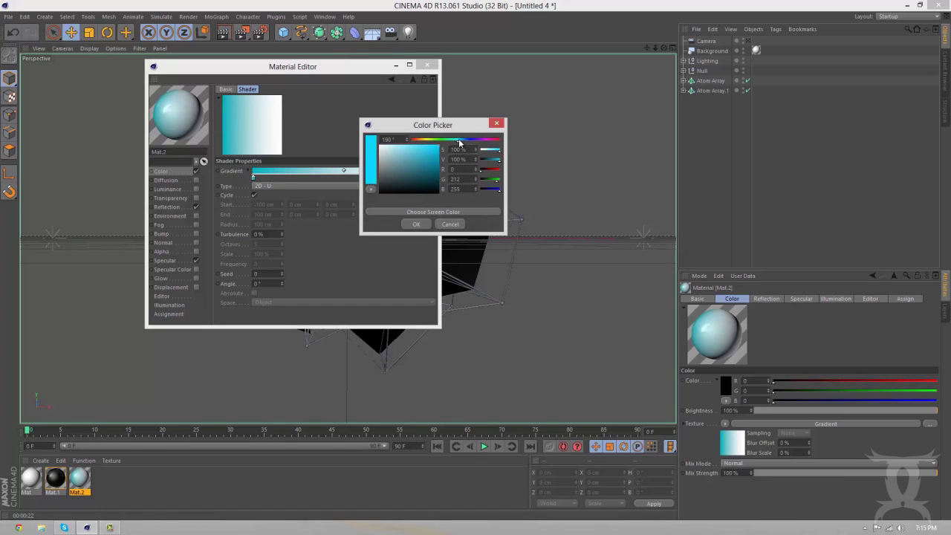
left_click(415, 224)
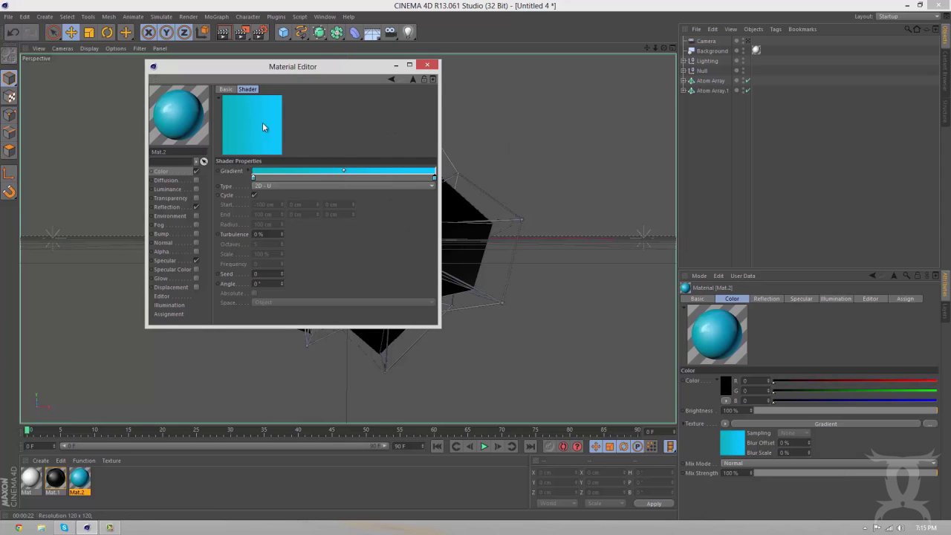
Set the gradient type to 2D - Circular and close the material editor.
left_click(330, 185)
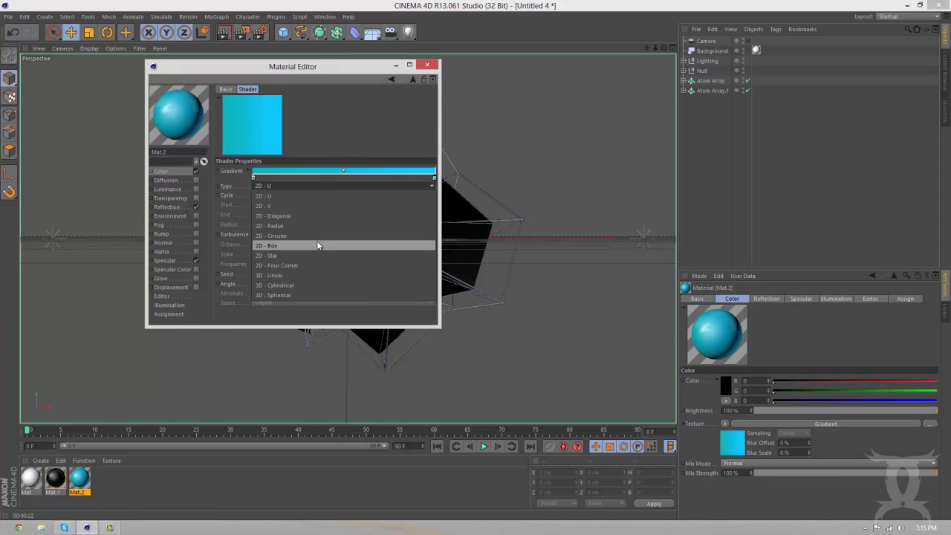
left_click(293, 225)
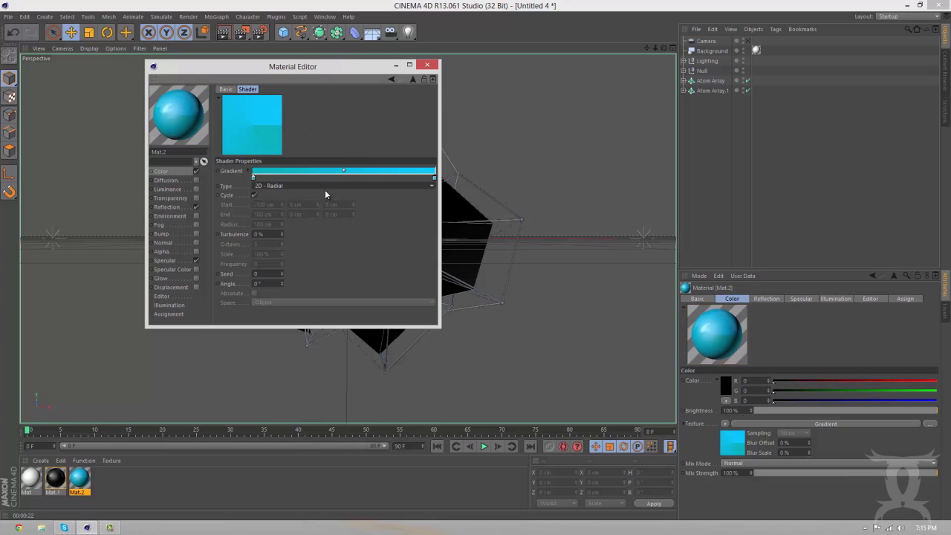
left_click(324, 188)
left_click(307, 230)
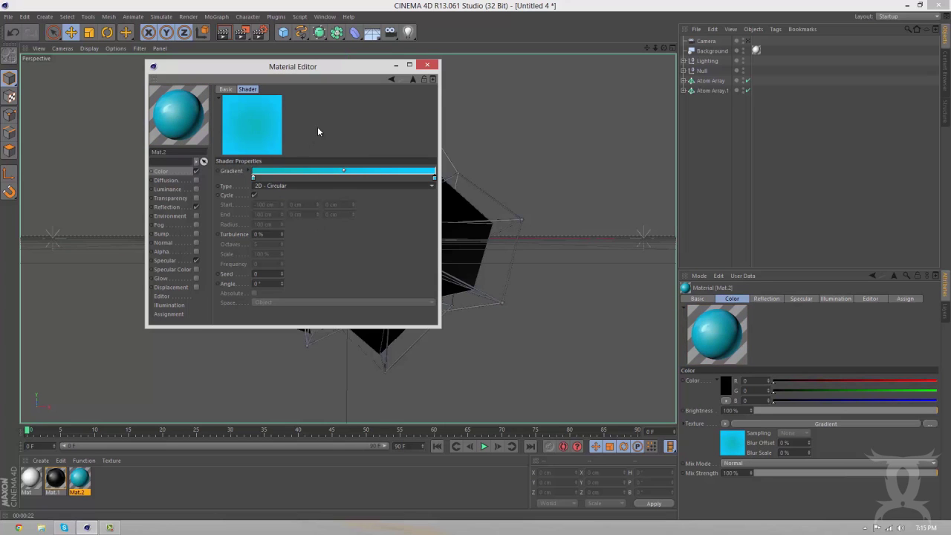
left_click(427, 64)
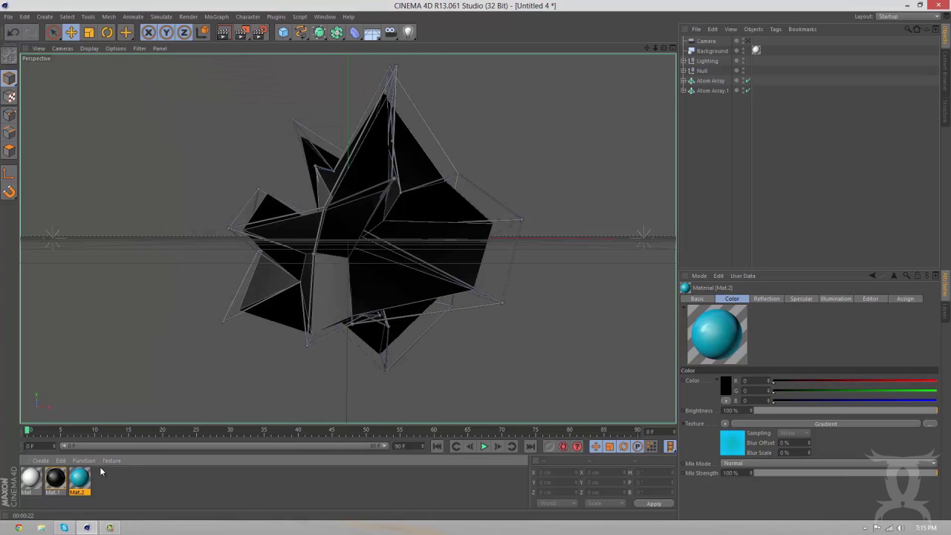
Apply Mat.2 to the Atom Array cage and render the active view with Ctrl+R.
left_click_drag(85, 480, 710, 83)
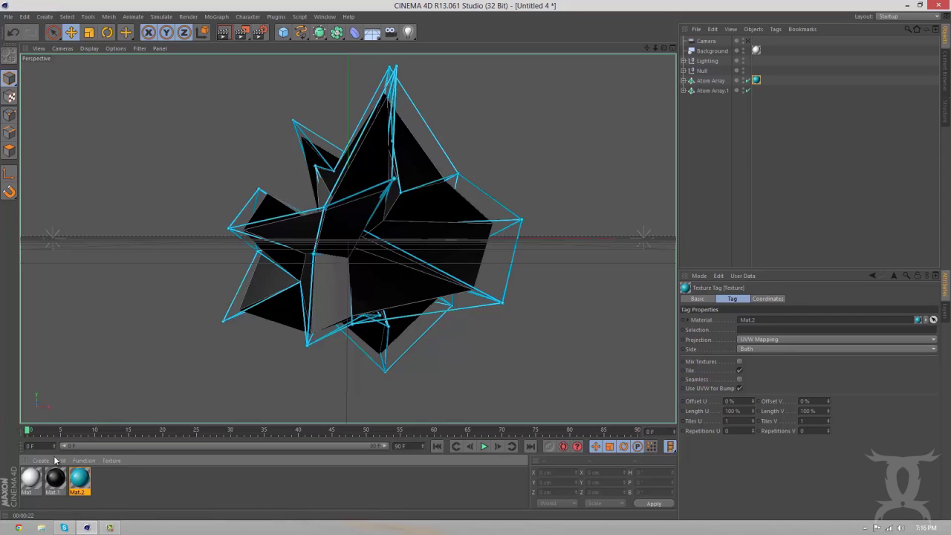
key("ctrl+r")
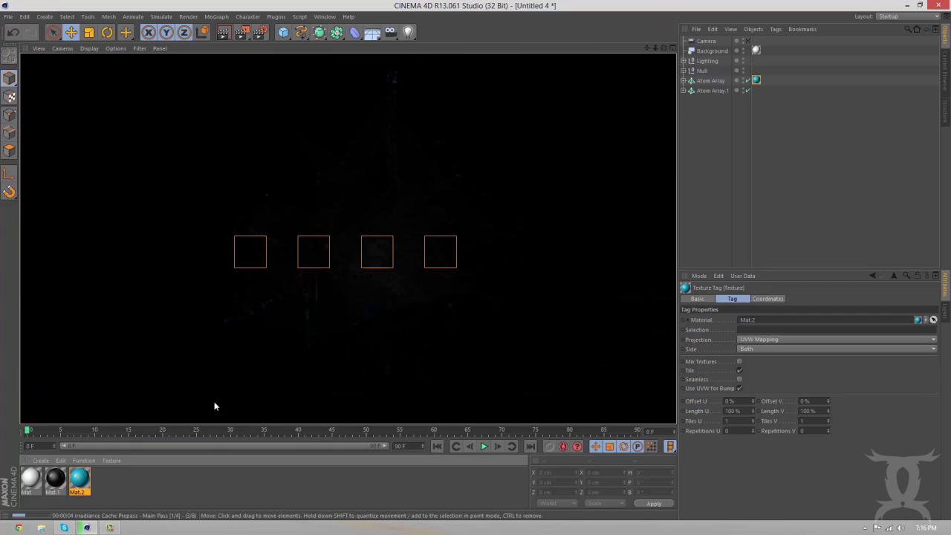
left_click(109, 528)
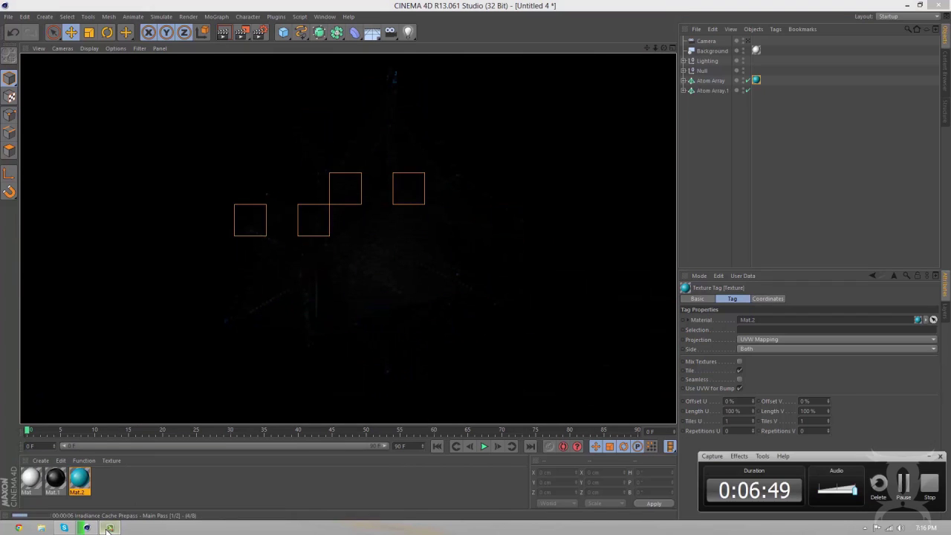
left_click(110, 528)
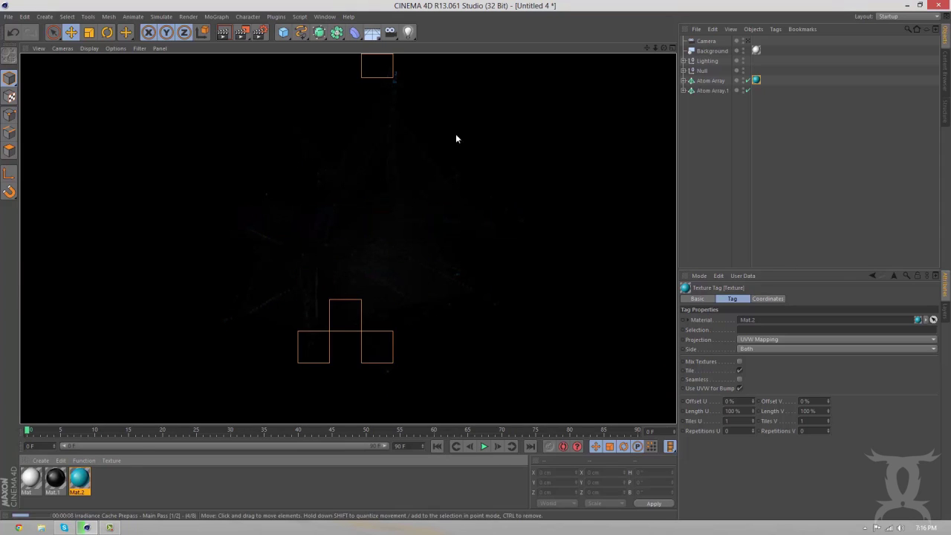